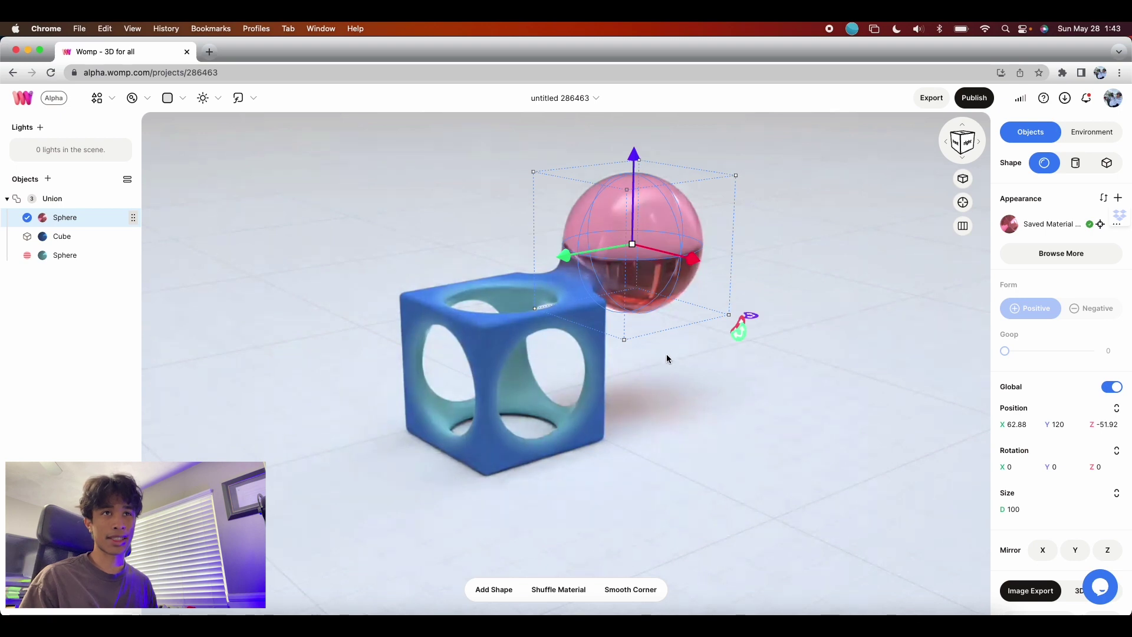
# Nudge the pink sphere into the cube, then delete the whole cube-and-sphere Union
pyautogui.moveTo(611, 242); pyautogui.dragTo(546, 260)
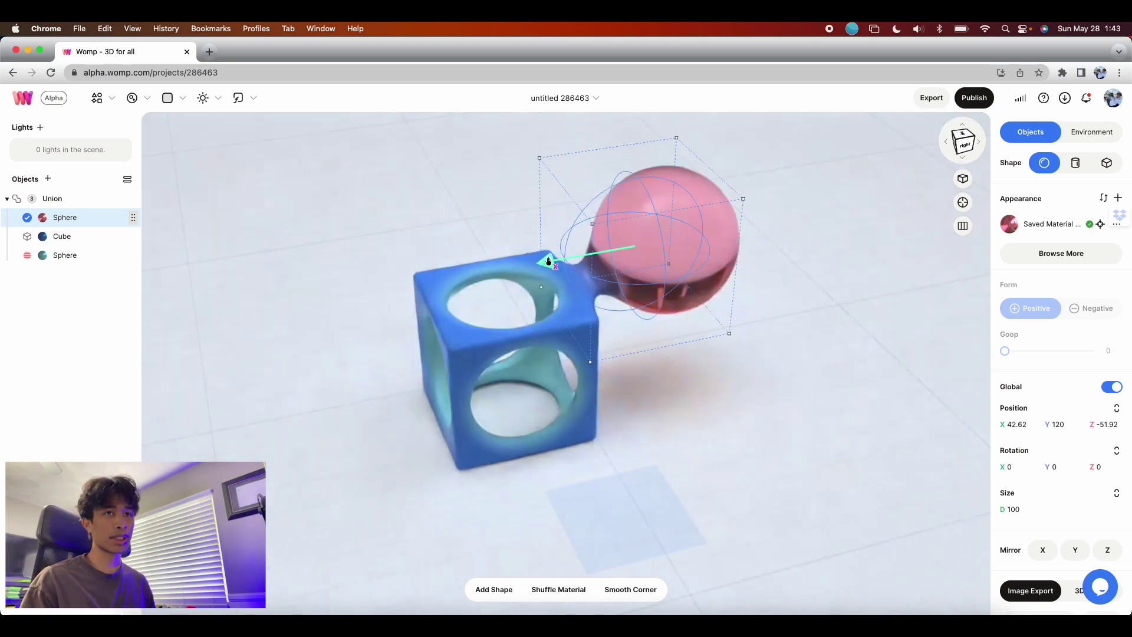
pyautogui.click(791, 264)
pyautogui.click(55, 200)
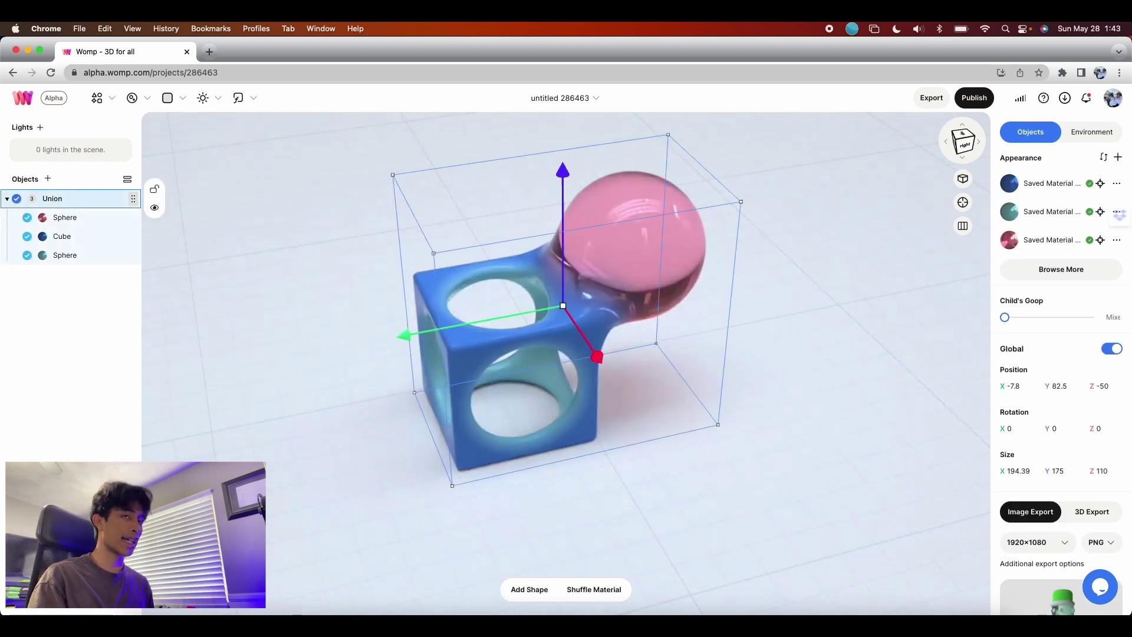
pyautogui.press('Delete')
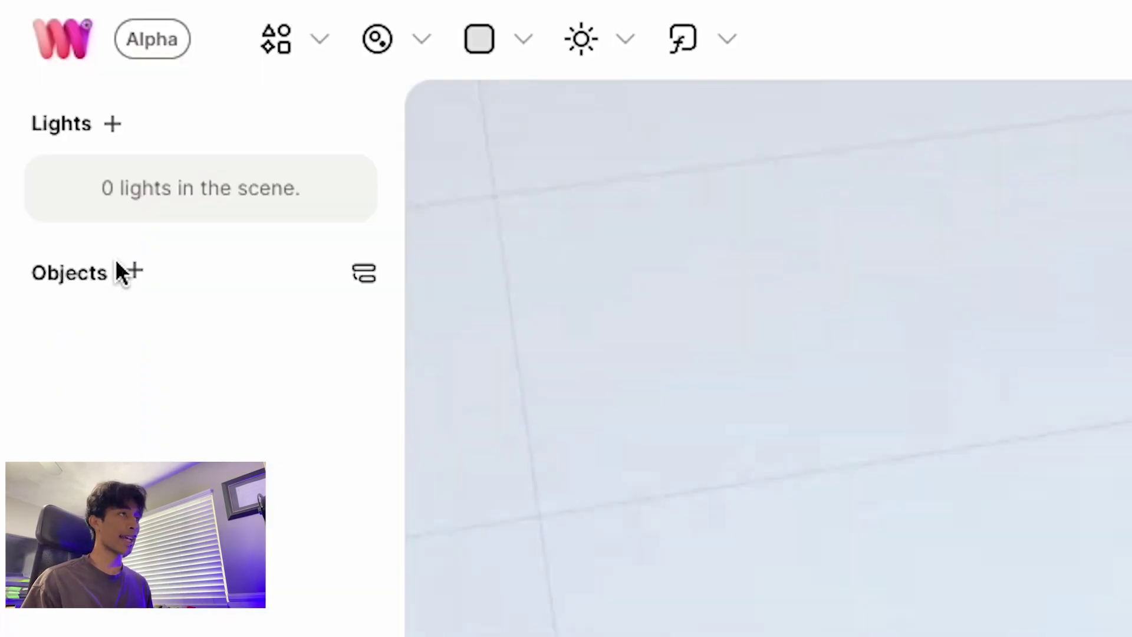
# Add a Cube, try a uniform resize, then undo back to size 100
pyautogui.click(49, 178)
pyautogui.click(377, 155)
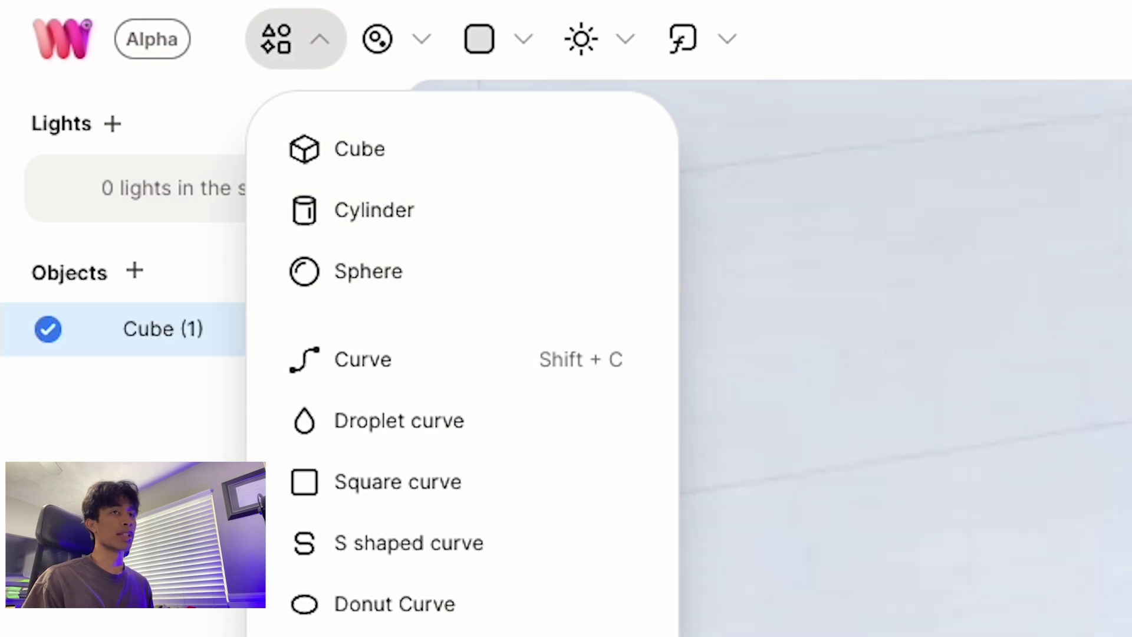
pyautogui.click(1112, 432)
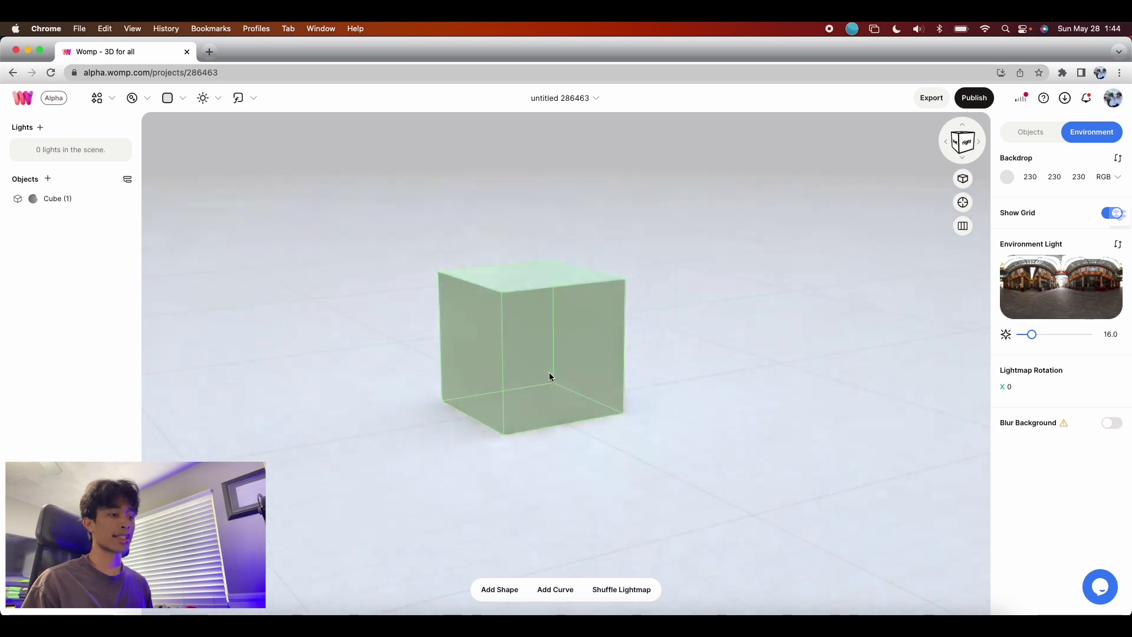
pyautogui.click(614, 358)
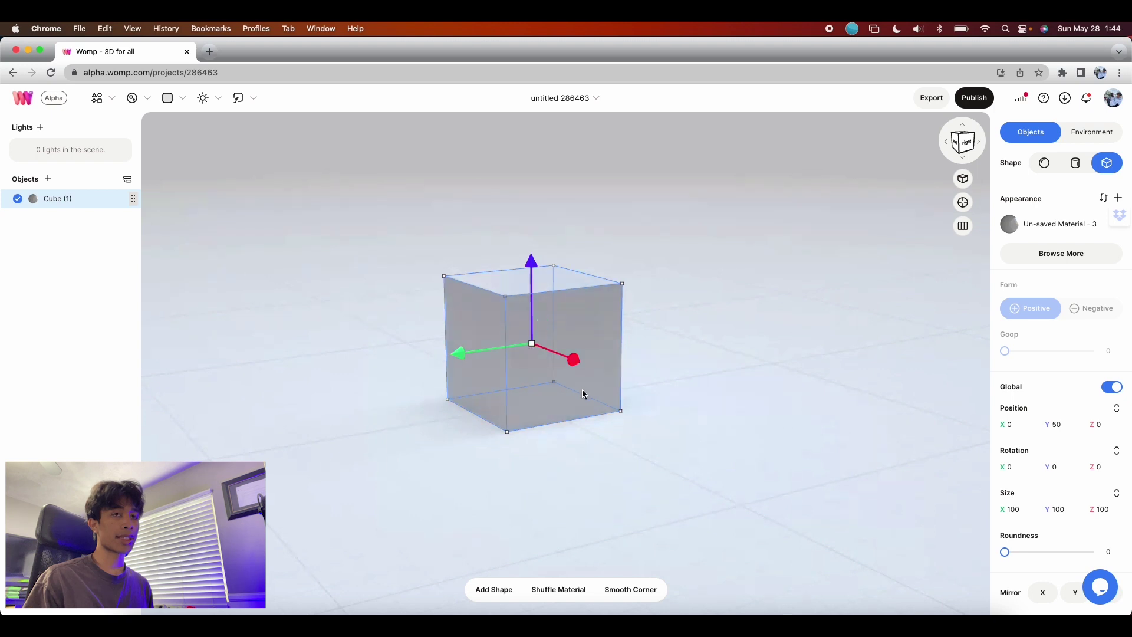
pyautogui.moveTo(531, 347); pyautogui.dragTo(581, 355)
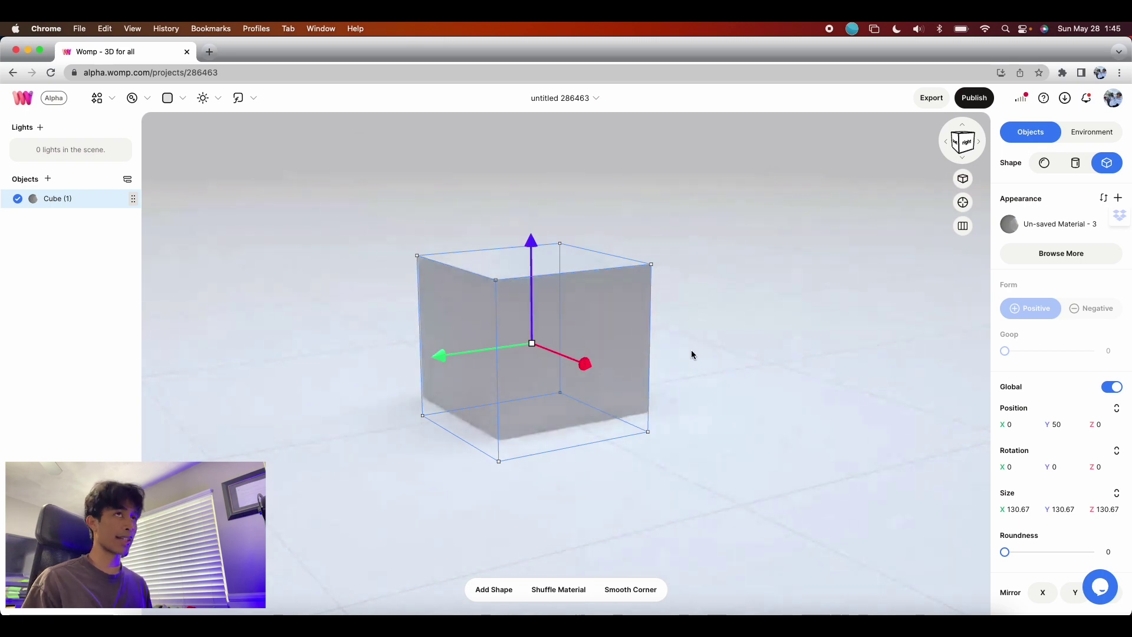
pyautogui.press('super+z')
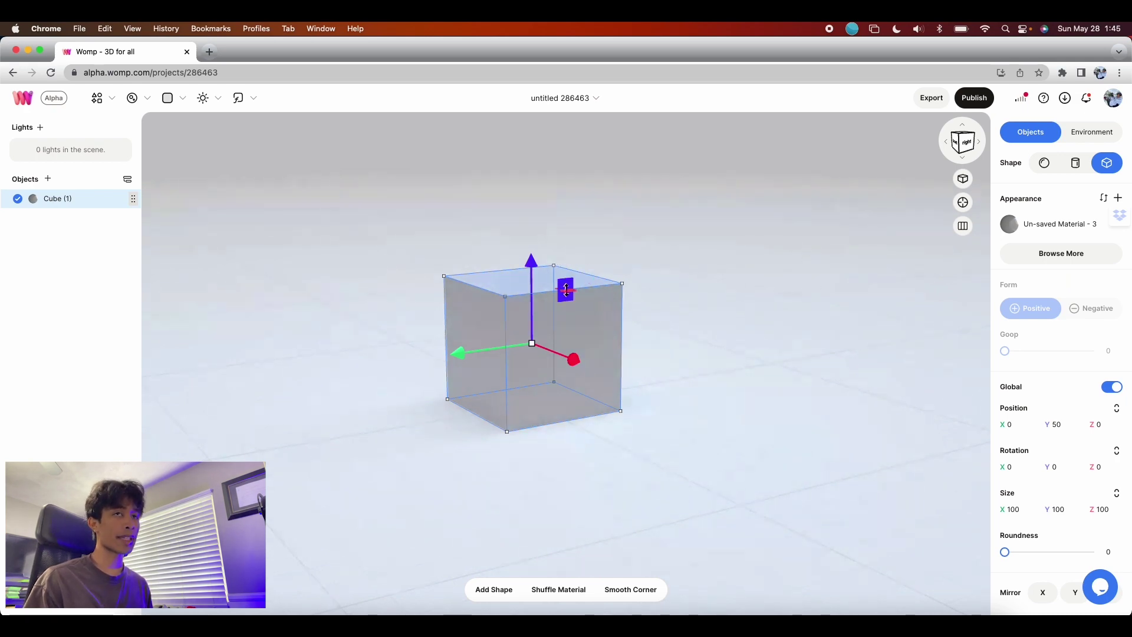
# Stretch the cube upward to about 247 on Y, keeping 100 on X and Z
pyautogui.moveTo(567, 289); pyautogui.dragTo(566, 133)
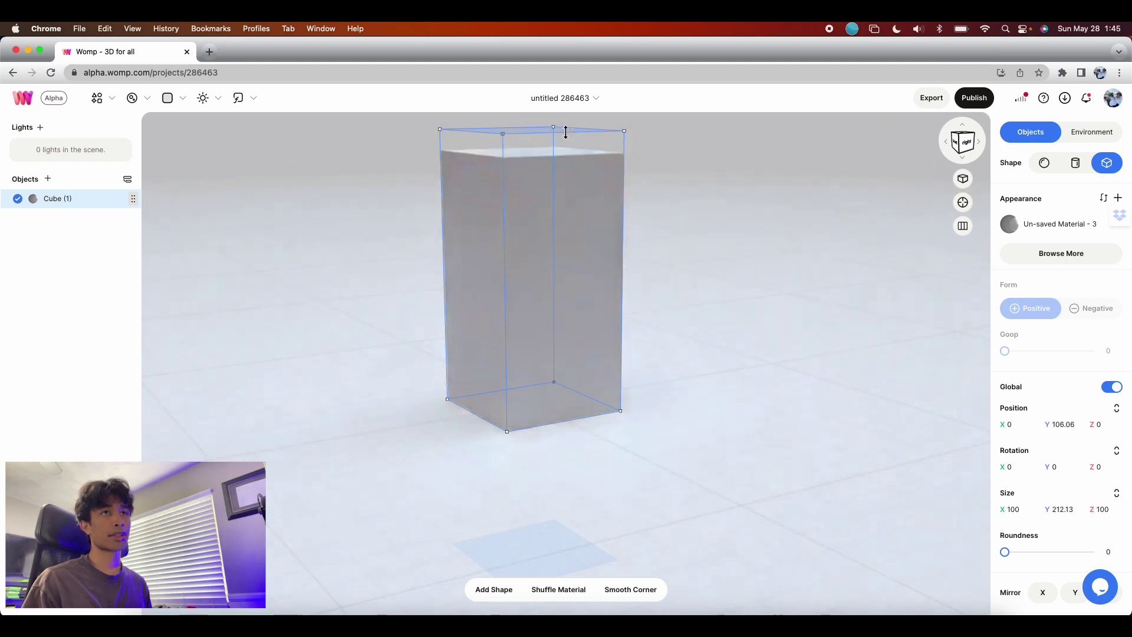
pyautogui.click(632, 242)
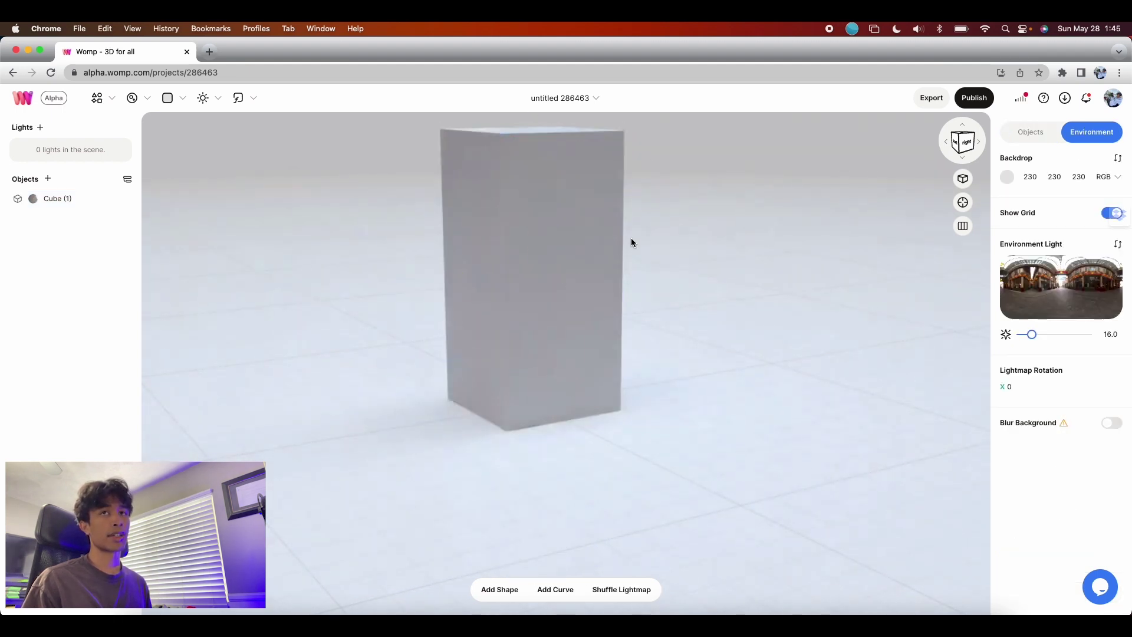
pyautogui.scroll(-5, 631, 241)
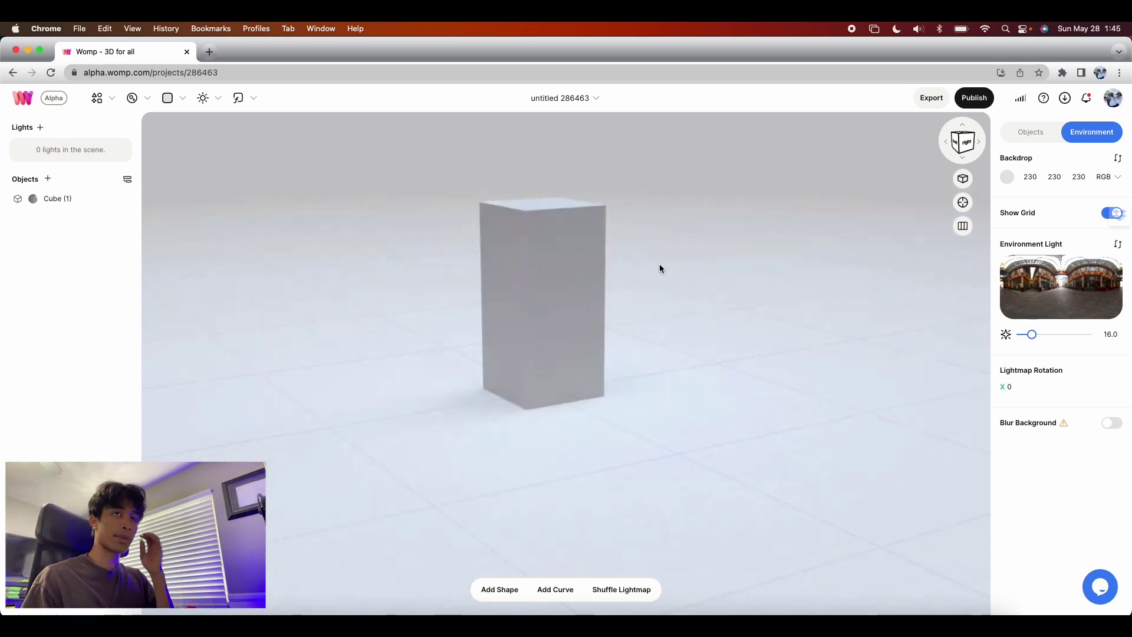
pyautogui.click(541, 287)
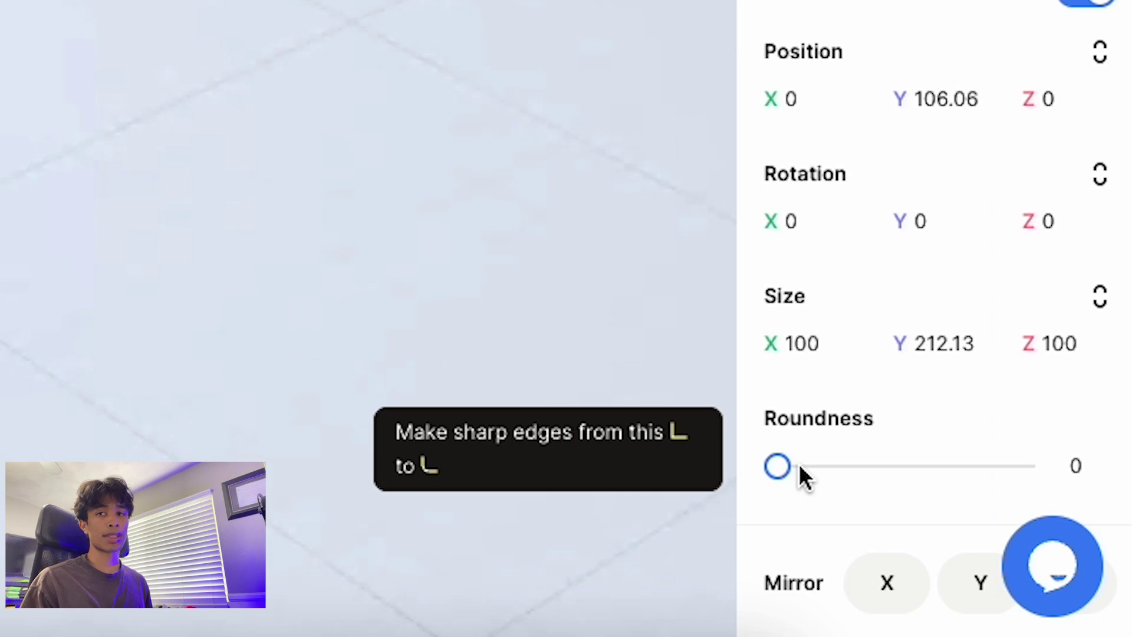
# Set the tall box's edge Roundness to 16 and view it face-on
pyautogui.moveTo(1007, 552); pyautogui.dragTo(1027, 552)
pyautogui.moveTo(832, 463); pyautogui.dragTo(819, 483)
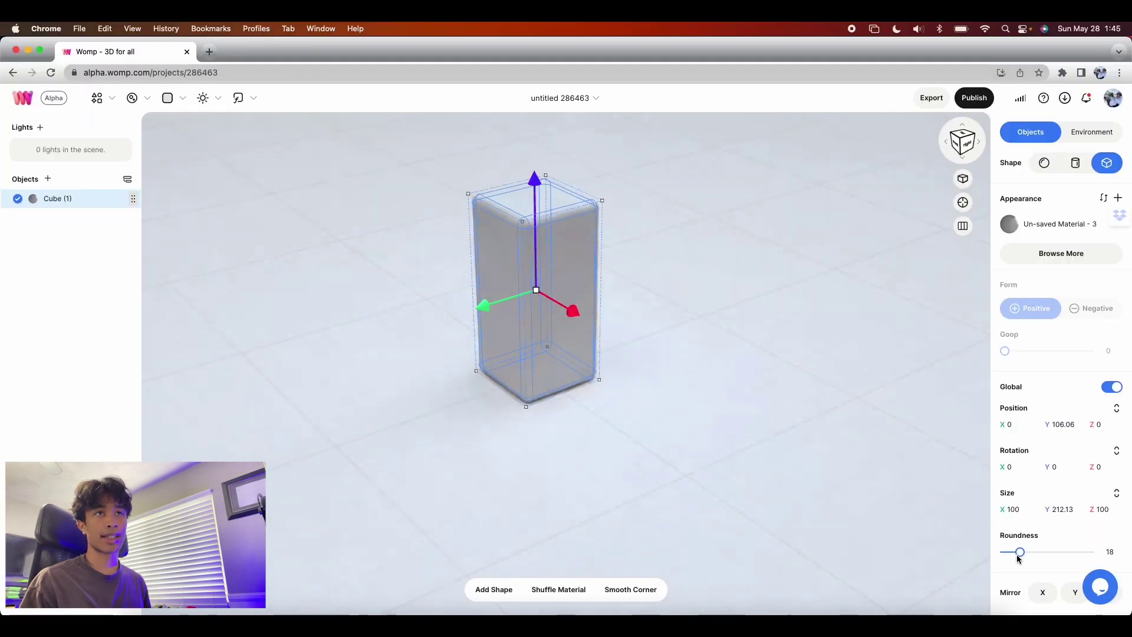
pyautogui.moveTo(1019, 558); pyautogui.dragTo(1017, 561)
pyautogui.click(690, 429)
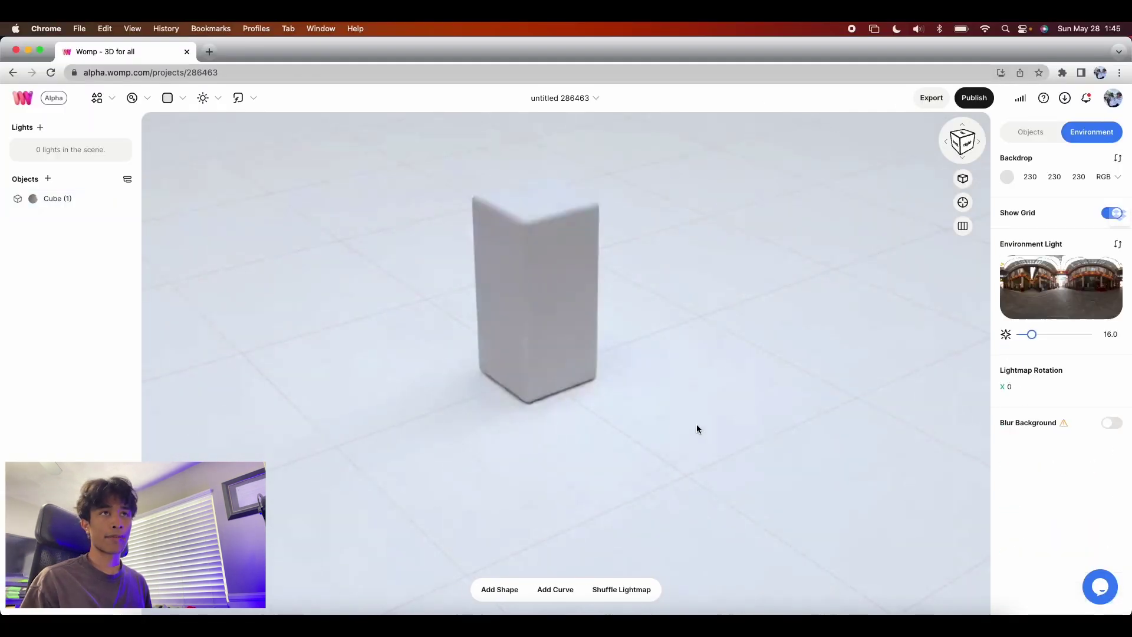
pyautogui.moveTo(652, 341); pyautogui.dragTo(576, 346)
pyautogui.click(577, 347)
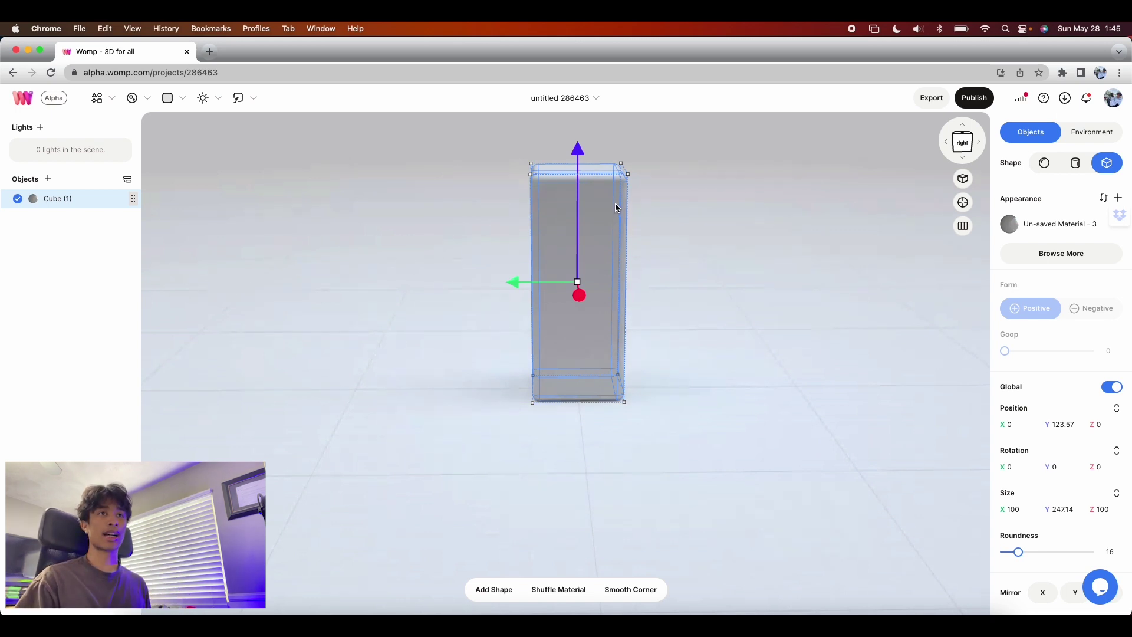
# Duplicate the tall box to X 103.79 and set the copy's Form to Negative
pyautogui.moveTo(727, 258); pyautogui.dragTo(645, 240)
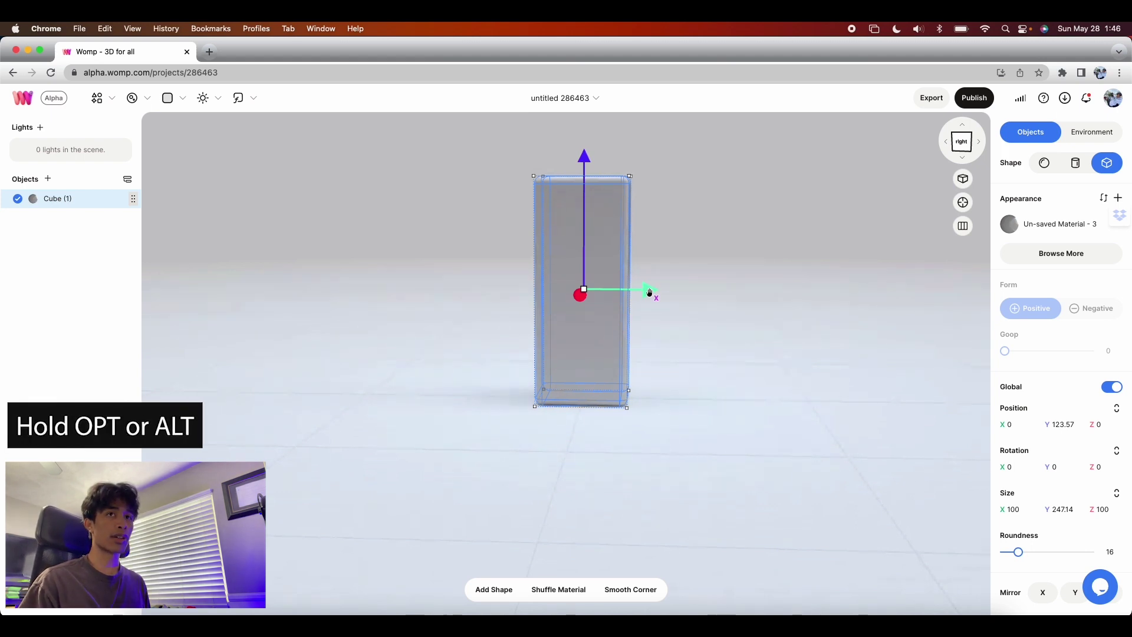
pyautogui.keyDown('alt'); pyautogui.moveTo(649, 291); pyautogui.dragTo(729, 289); pyautogui.keyUp('alt')
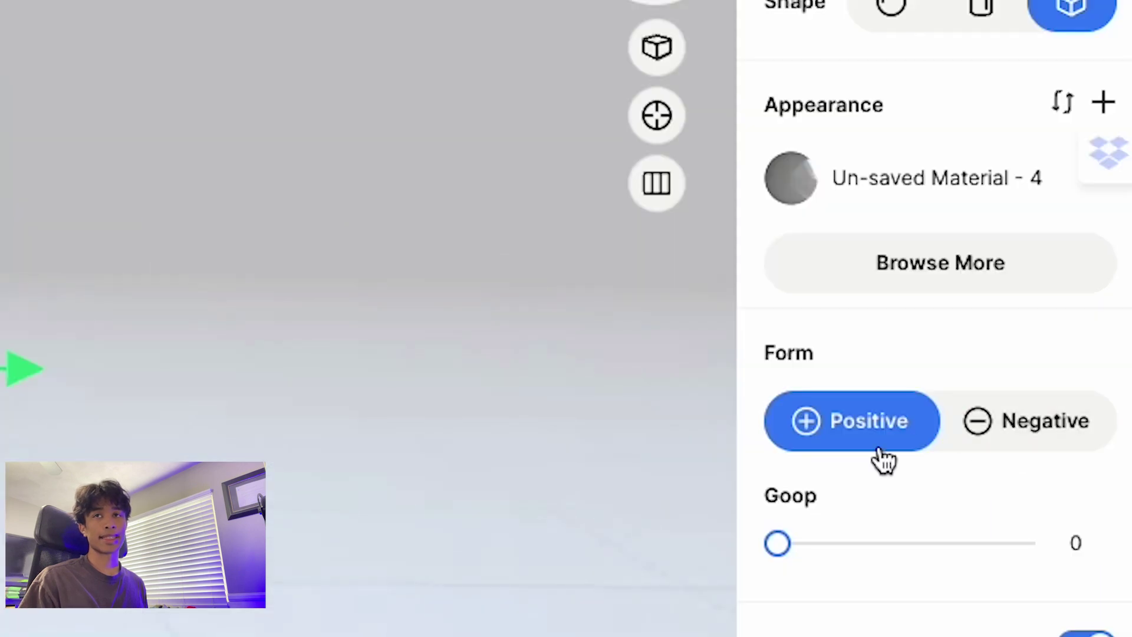
pyautogui.click(965, 438)
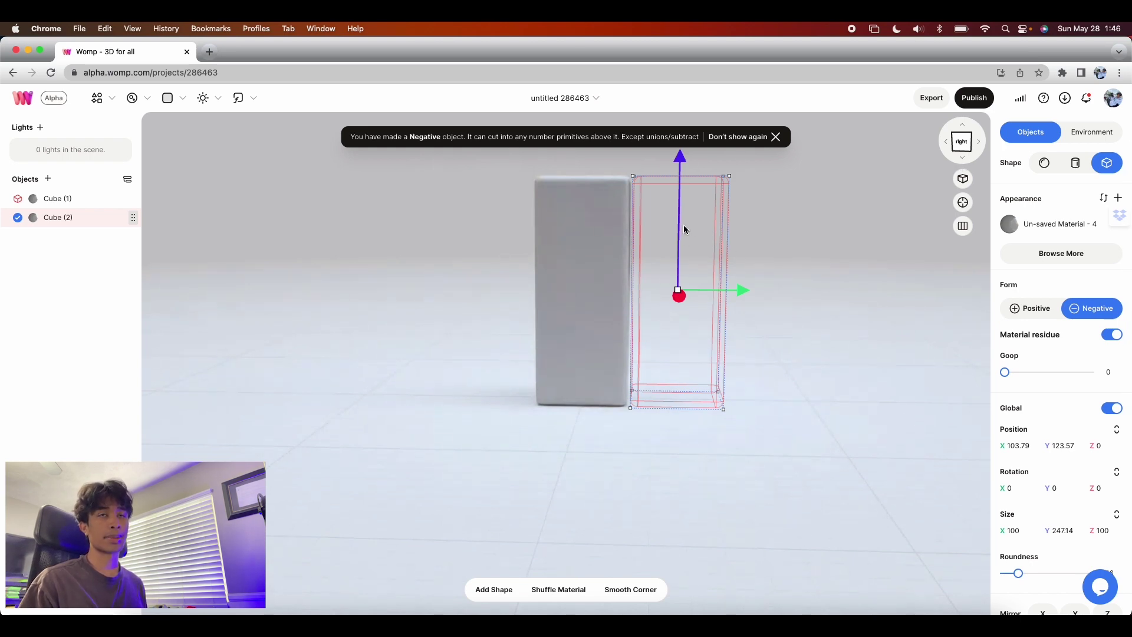
# Raise the negative cutter, rotate it 45° on Z, and place it over the top corner
pyautogui.moveTo(744, 290); pyautogui.dragTo(689, 304)
pyautogui.moveTo(816, 286); pyautogui.dragTo(759, 334)
pyautogui.press('super+z')
pyautogui.moveTo(697, 156); pyautogui.dragTo(695, 48)
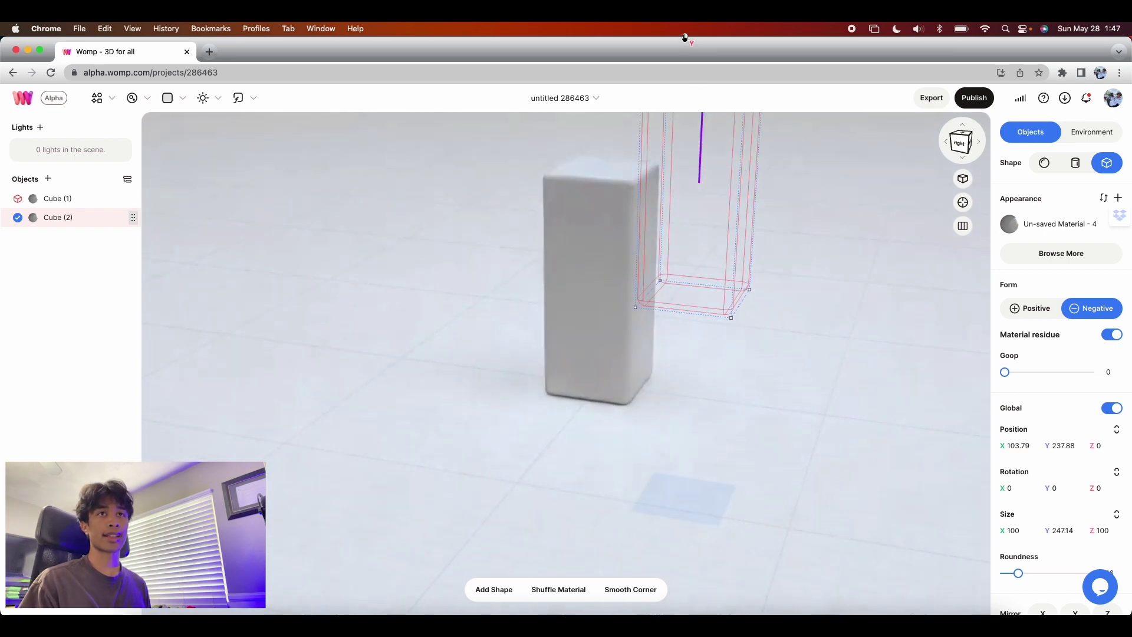
pyautogui.write('45')
pyautogui.press('Return')
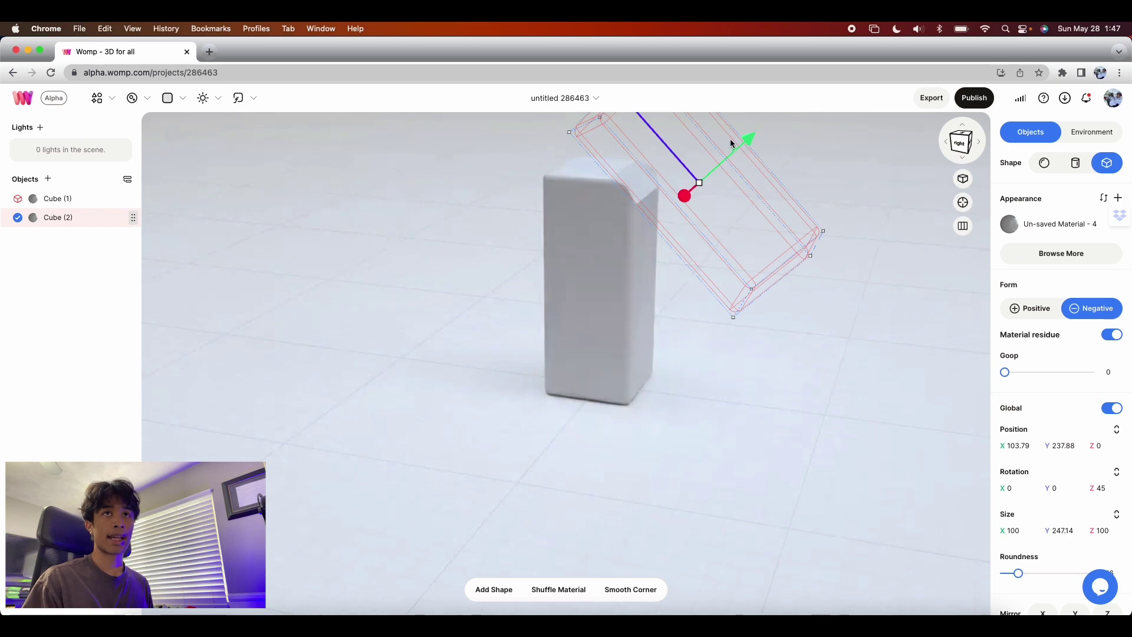
pyautogui.moveTo(747, 137); pyautogui.dragTo(723, 145)
# Set the cutter's Roundness to 0 and Goop to 10, then preview the slanted top
pyautogui.moveTo(753, 284); pyautogui.dragTo(695, 324)
pyautogui.moveTo(1017, 572); pyautogui.dragTo(964, 575)
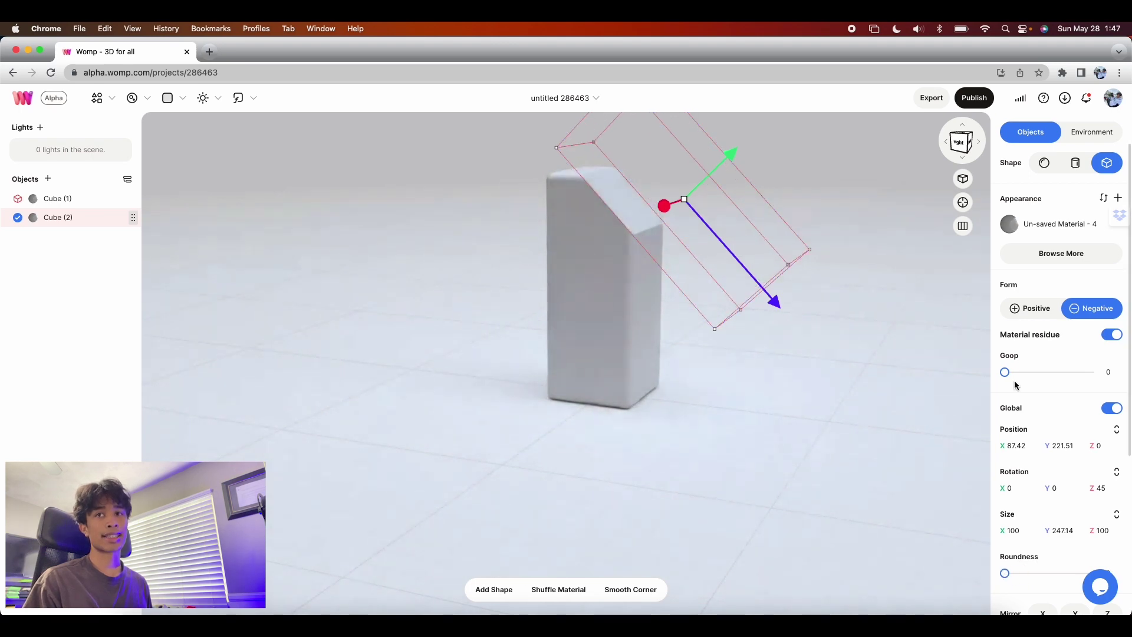
pyautogui.click(1110, 372)
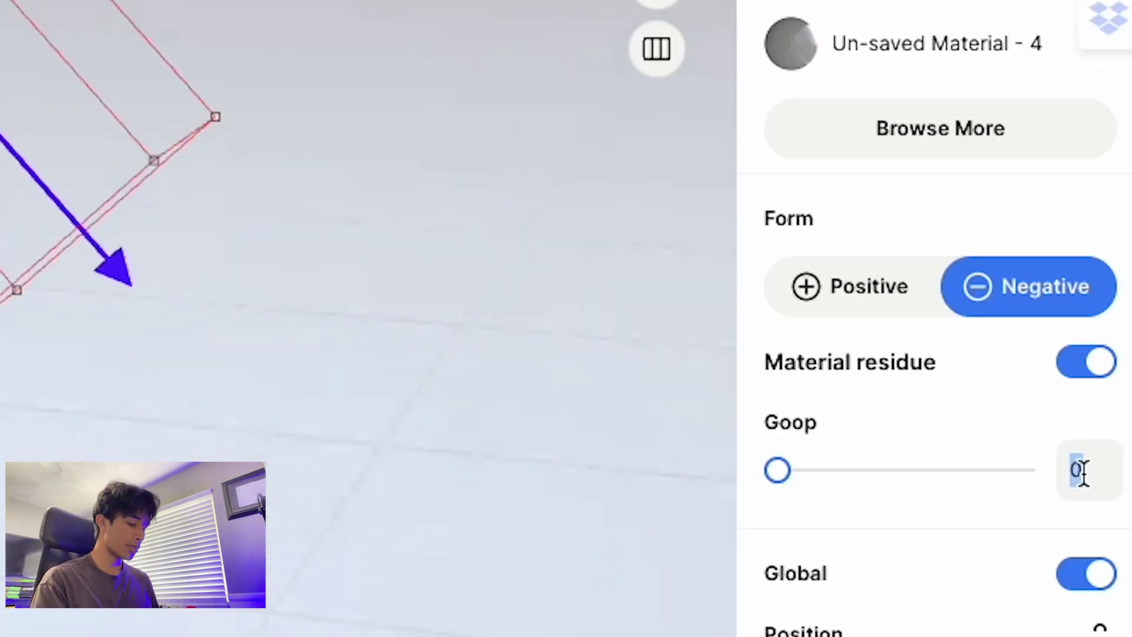
pyautogui.write('10')
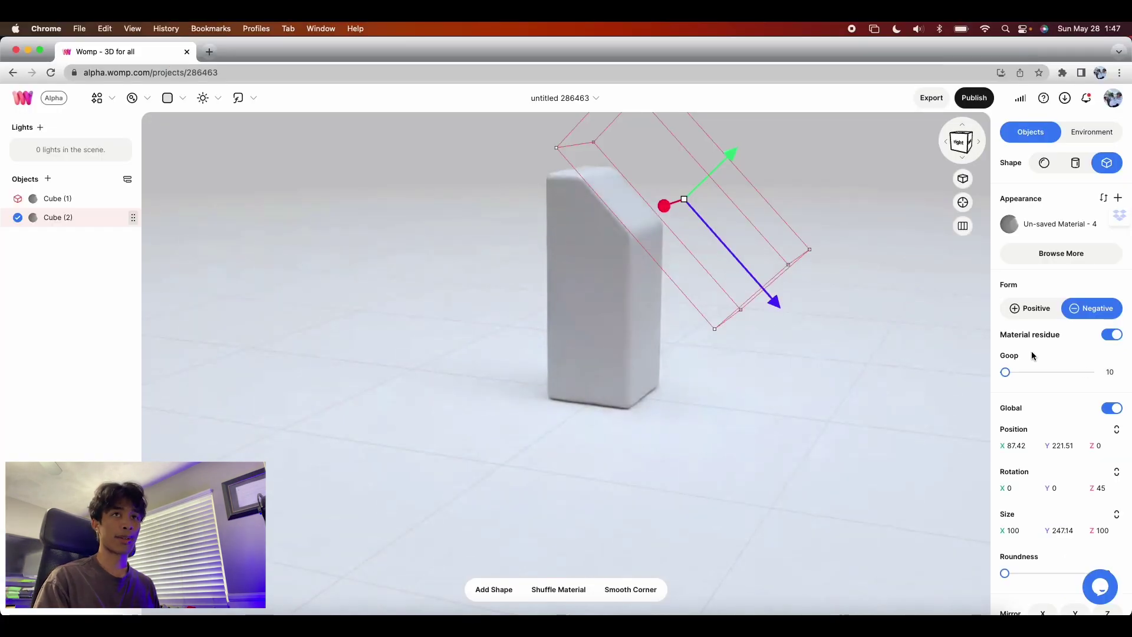
pyautogui.moveTo(718, 424); pyautogui.dragTo(651, 269)
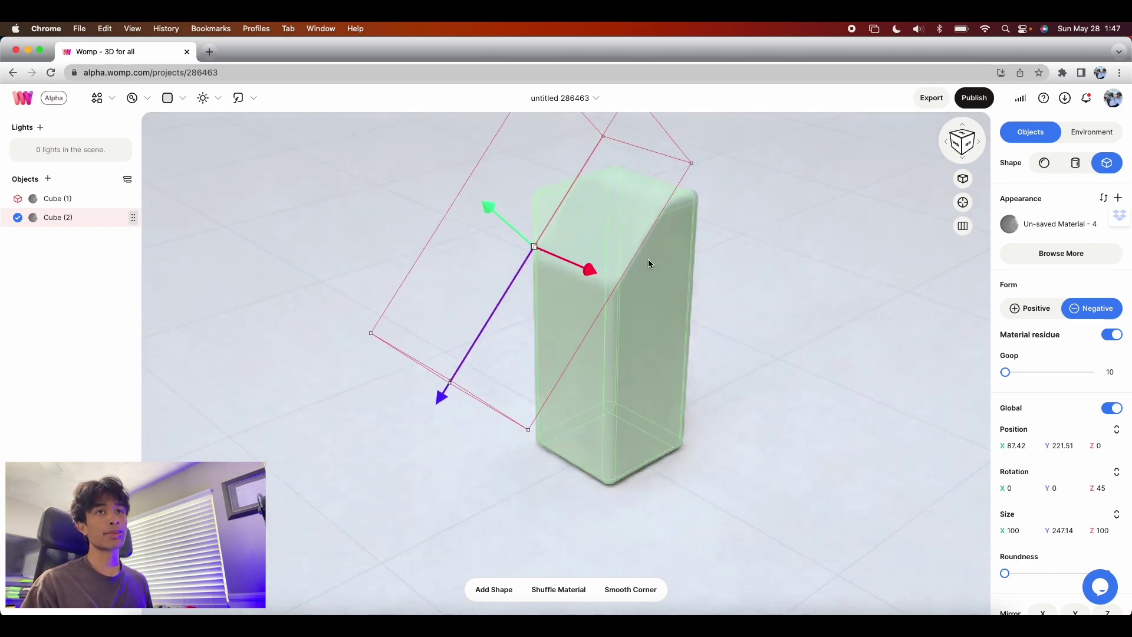
pyautogui.moveTo(823, 326); pyautogui.dragTo(505, 362)
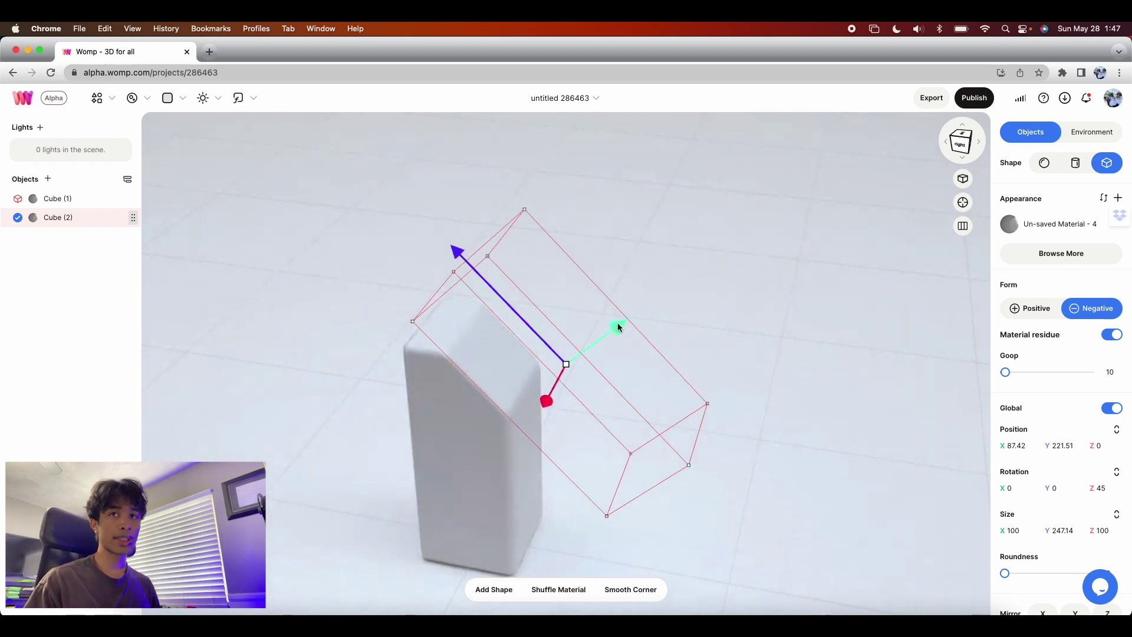
pyautogui.moveTo(1005, 375)
pyautogui.mouseDown()
pyautogui.moveTo(1034, 374)
pyautogui.moveTo(1022, 378)
pyautogui.mouseUp()
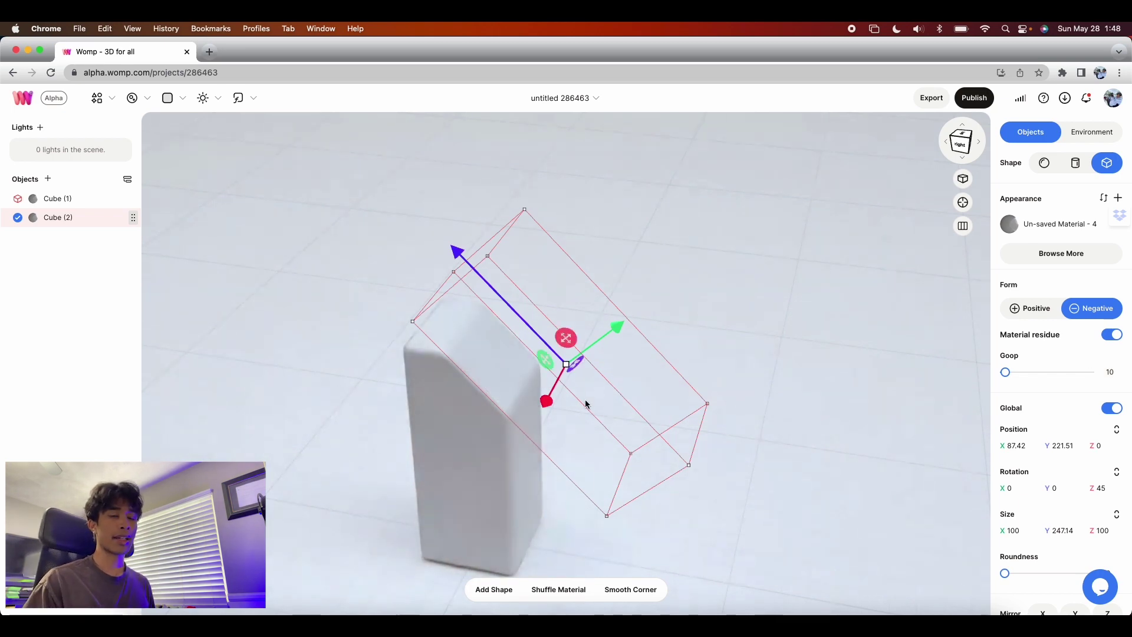
pyautogui.click(554, 395)
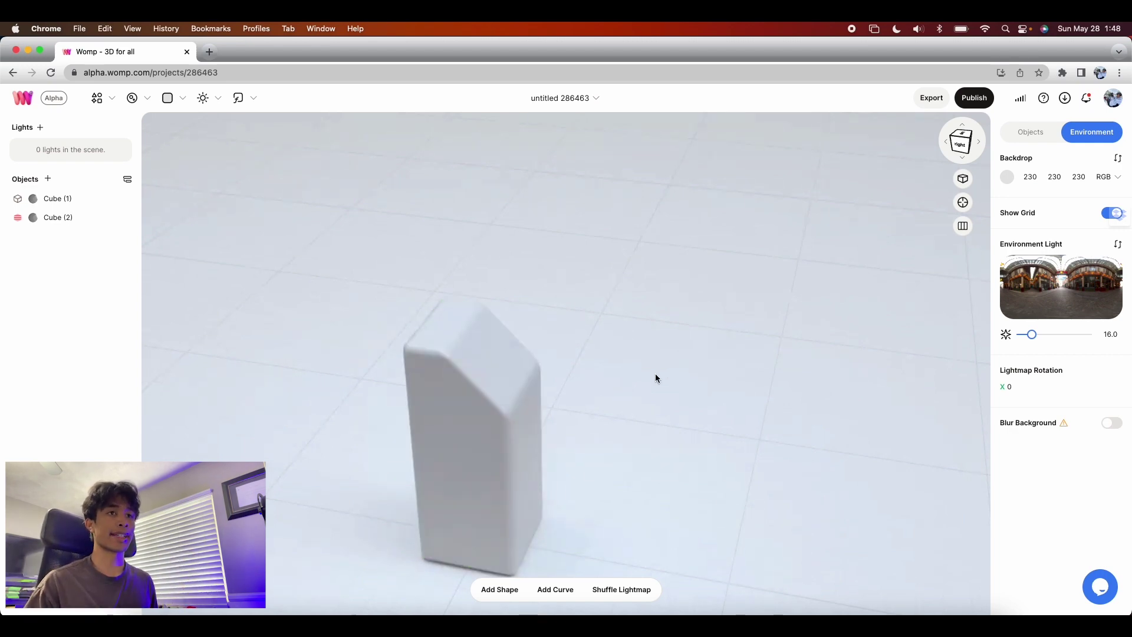
pyautogui.click(963, 226)
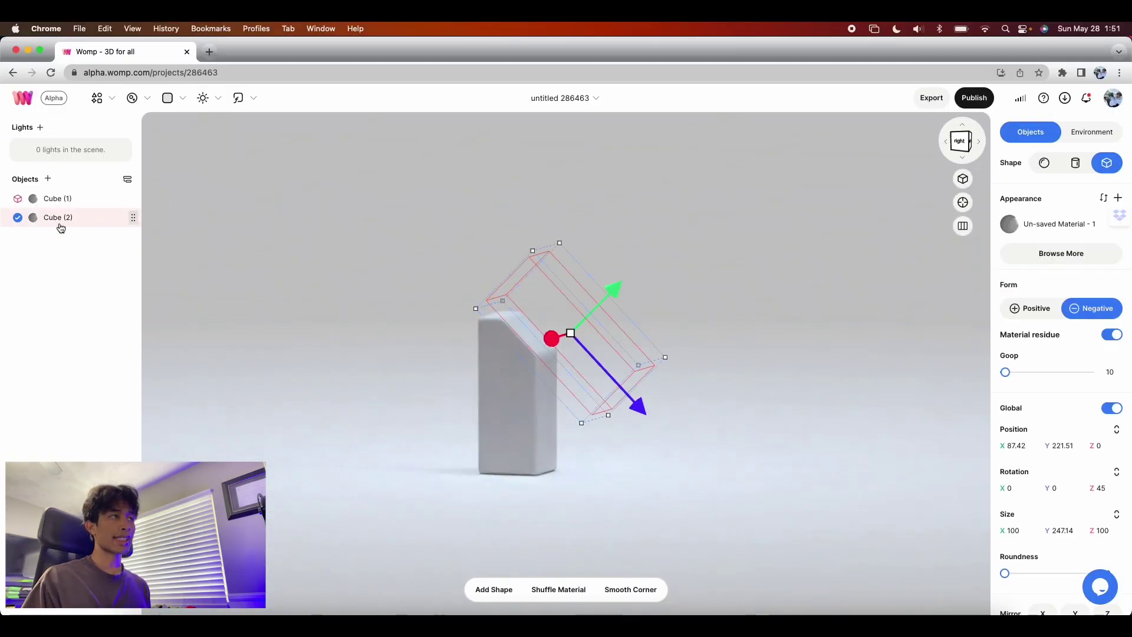
# Duplicate the angled cutter with Cmd+D and set the copy's Z rotation to -45
pyautogui.moveTo(73, 217)
pyautogui.press('super+d')
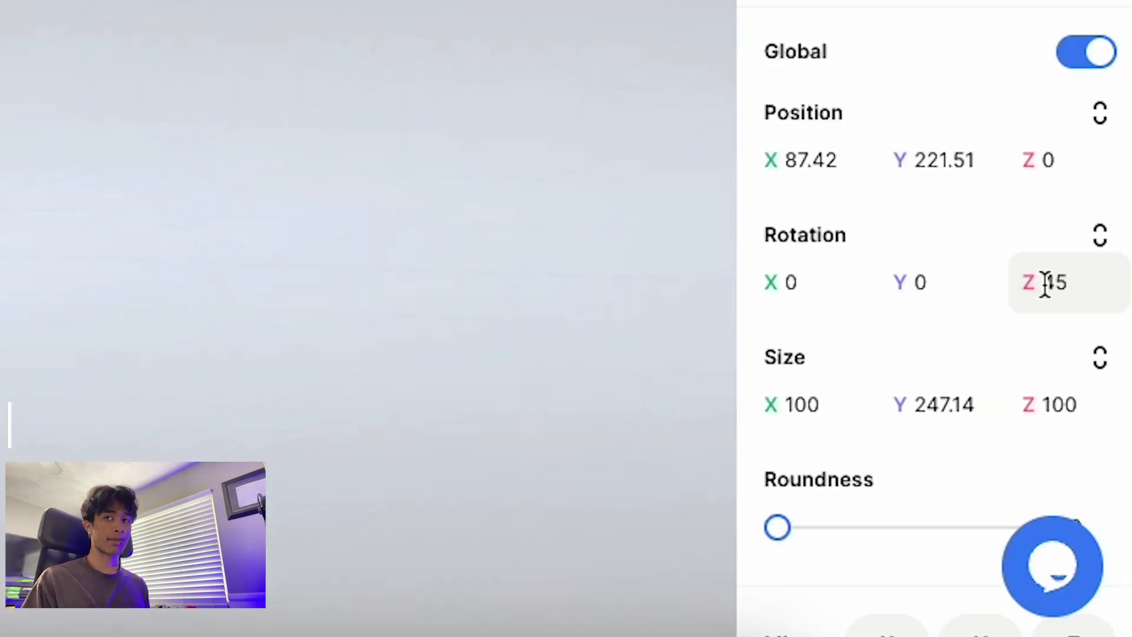
pyautogui.doubleClick(1100, 489)
pyautogui.click(1051, 288)
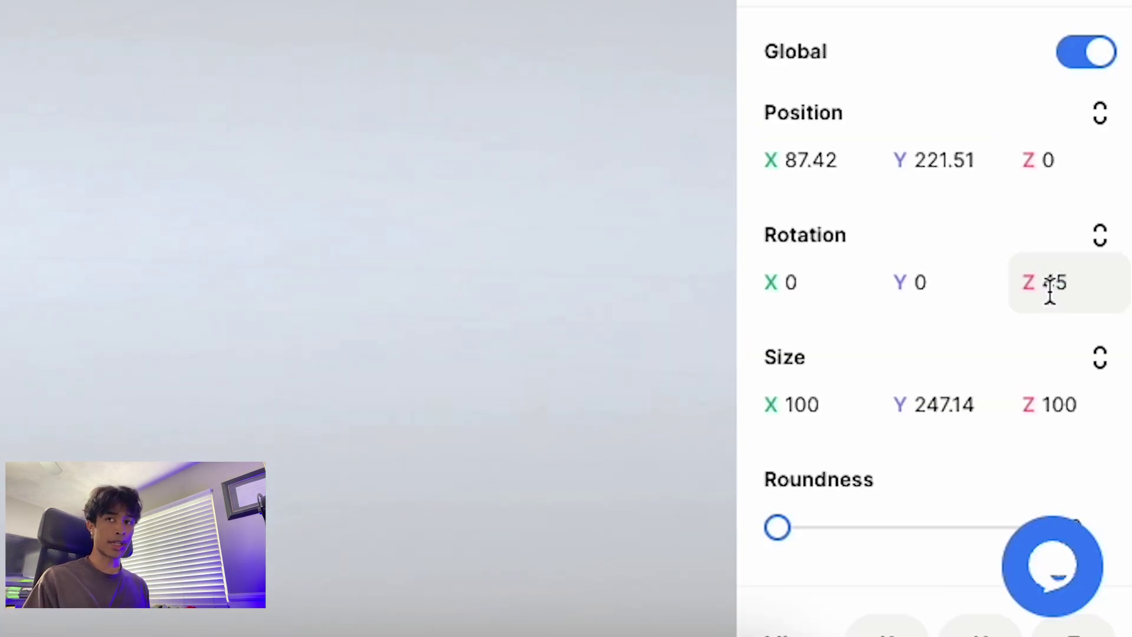
pyautogui.write('-')
pyautogui.press('Return')
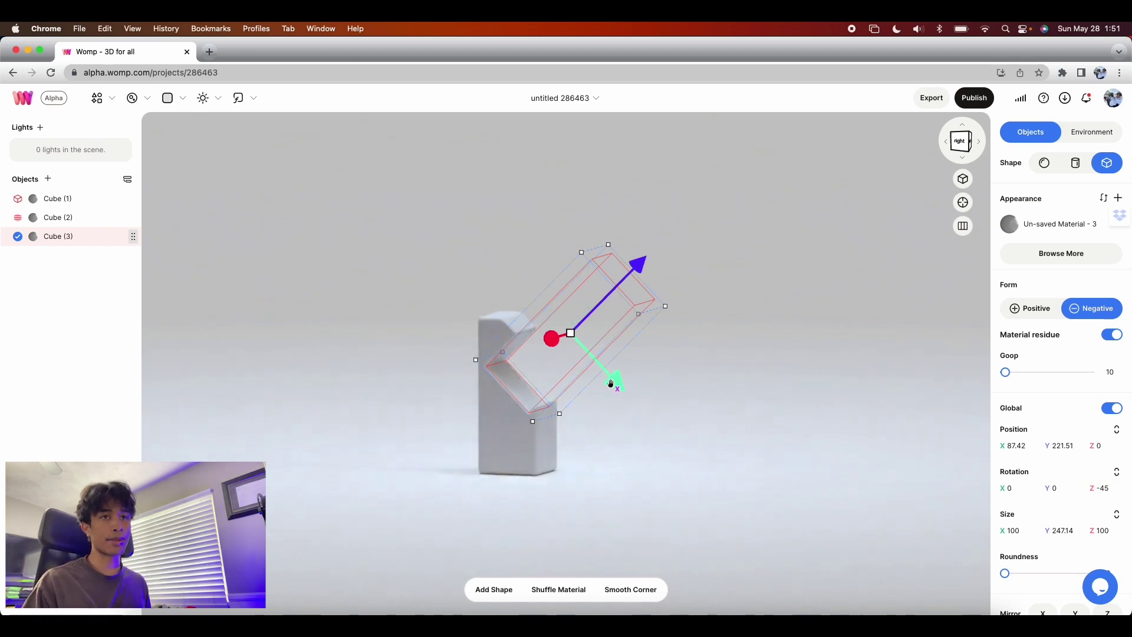
# Move the -45° cutter to the opposite side to form the peaked roof
pyautogui.moveTo(611, 384); pyautogui.dragTo(524, 354)
pyautogui.click(633, 395)
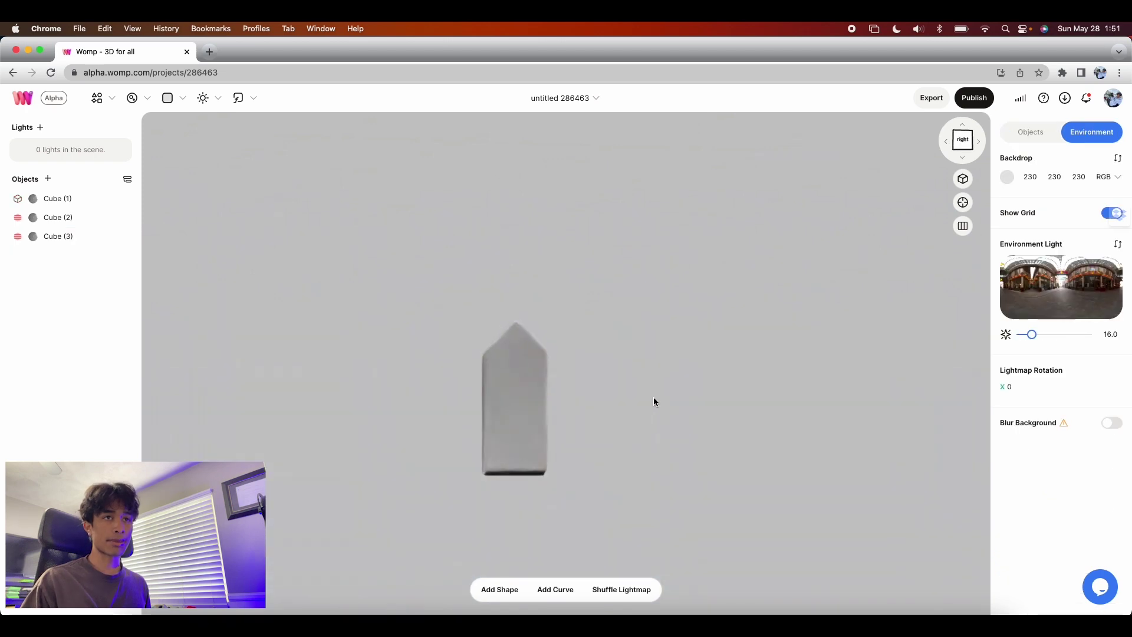
pyautogui.moveTo(426, 442); pyautogui.dragTo(610, 425)
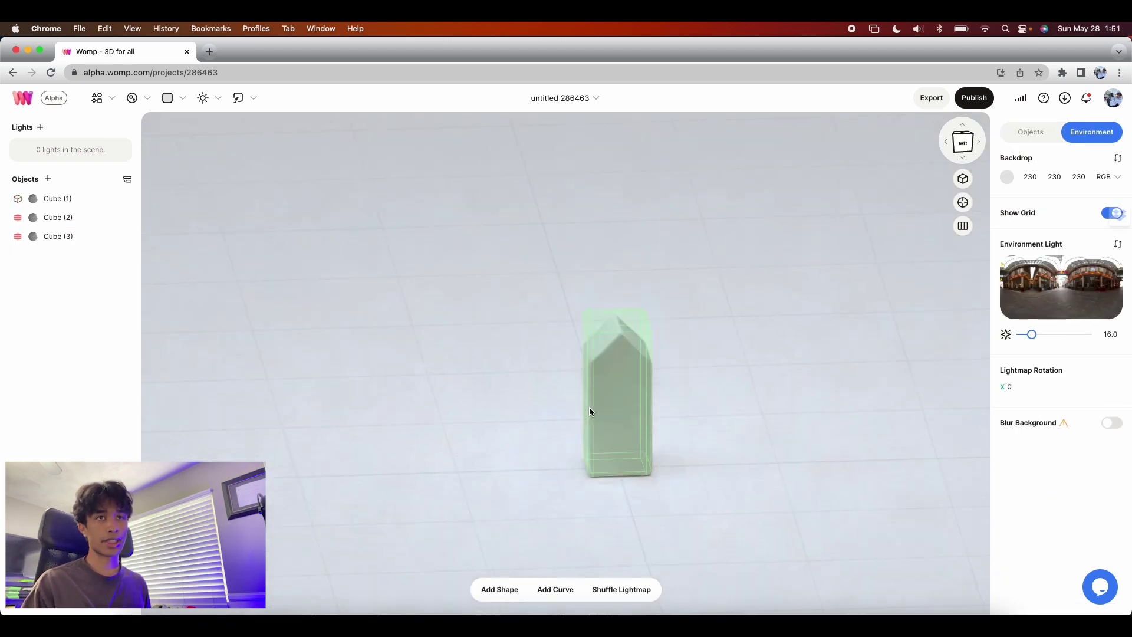
pyautogui.scroll(5, 589, 407)
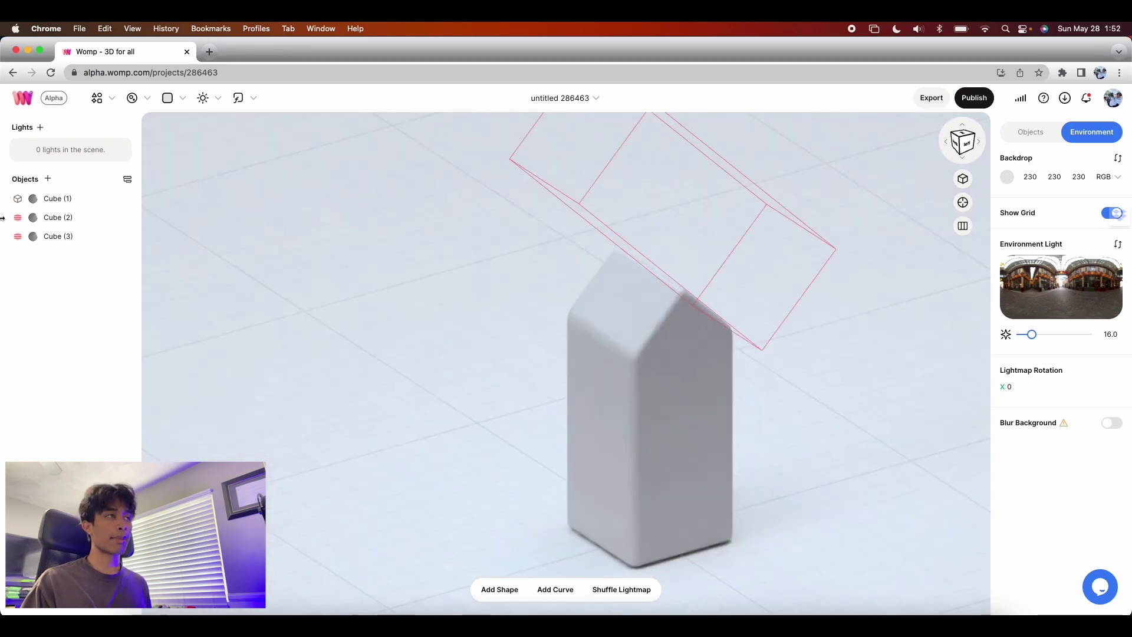
# Give Cube (1)'s material the light-blue colour #a3dbff
pyautogui.click(65, 200)
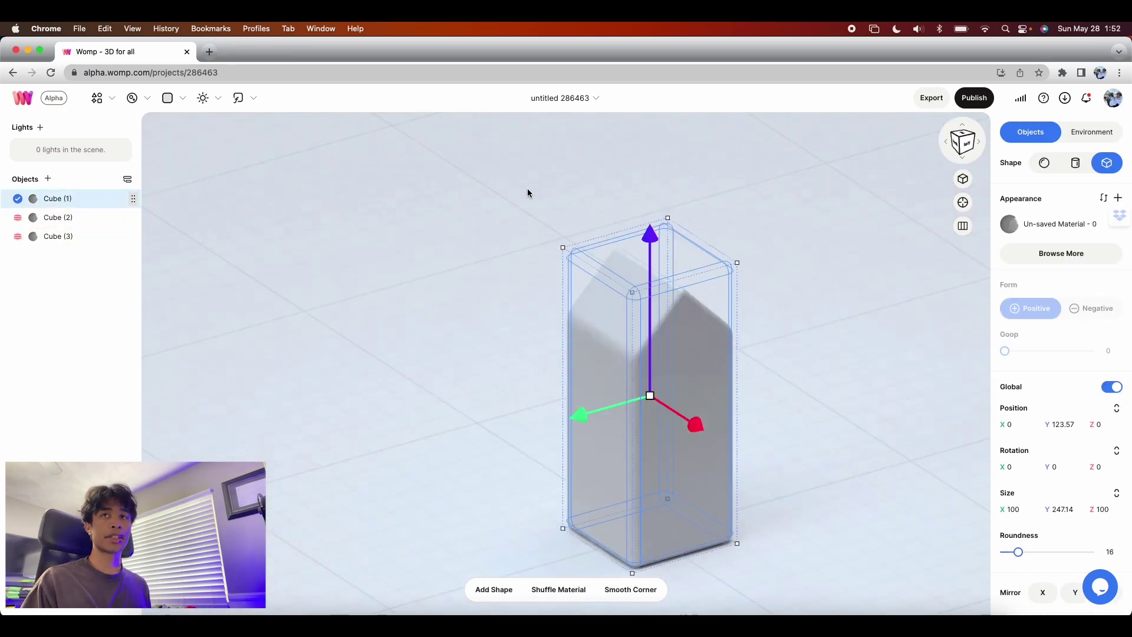
pyautogui.click(1092, 224)
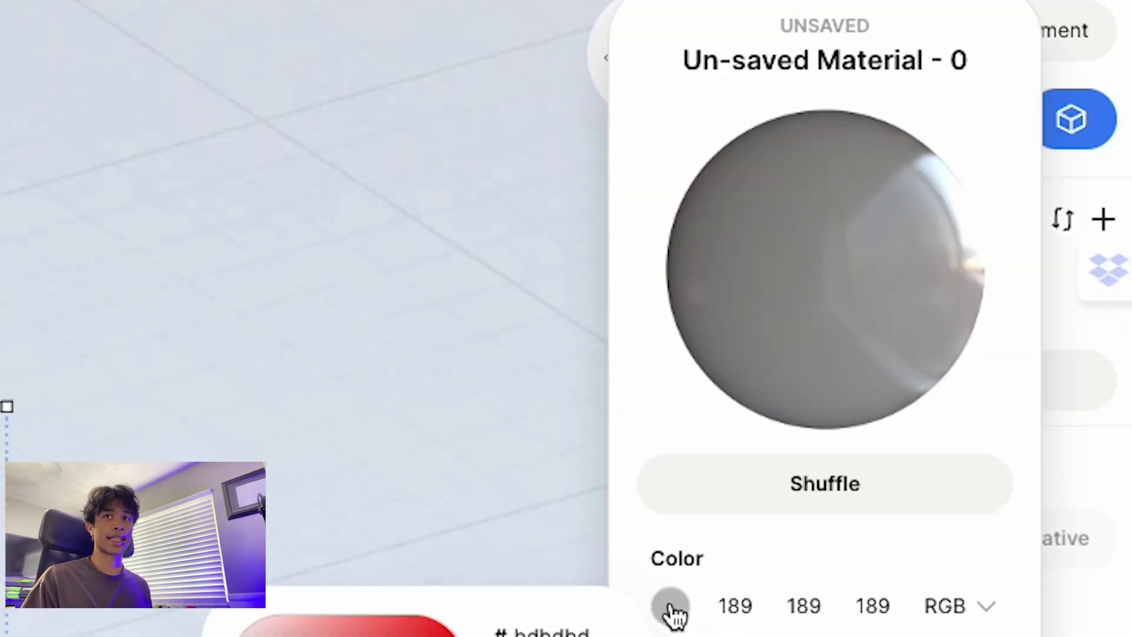
pyautogui.click(670, 606)
pyautogui.moveTo(850, 430); pyautogui.dragTo(861, 424)
pyautogui.moveTo(859, 345); pyautogui.dragTo(844, 327)
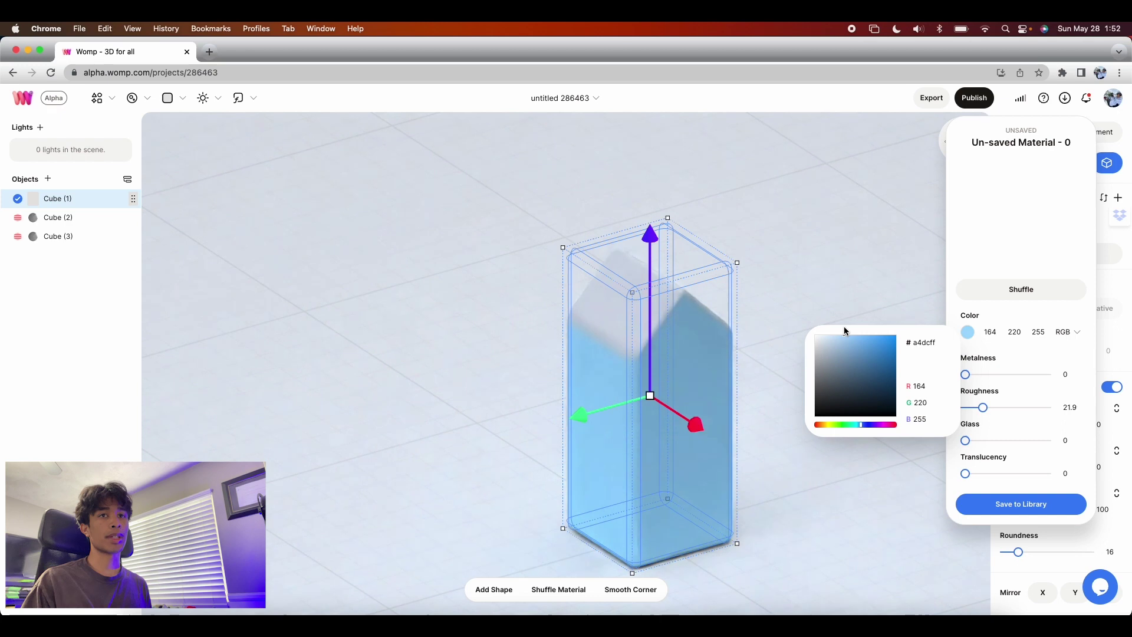
pyautogui.click(929, 342)
# Set the material's roughness to 62 and save it to the library as Saved Material - 1
pyautogui.moveTo(965, 374); pyautogui.dragTo(991, 379)
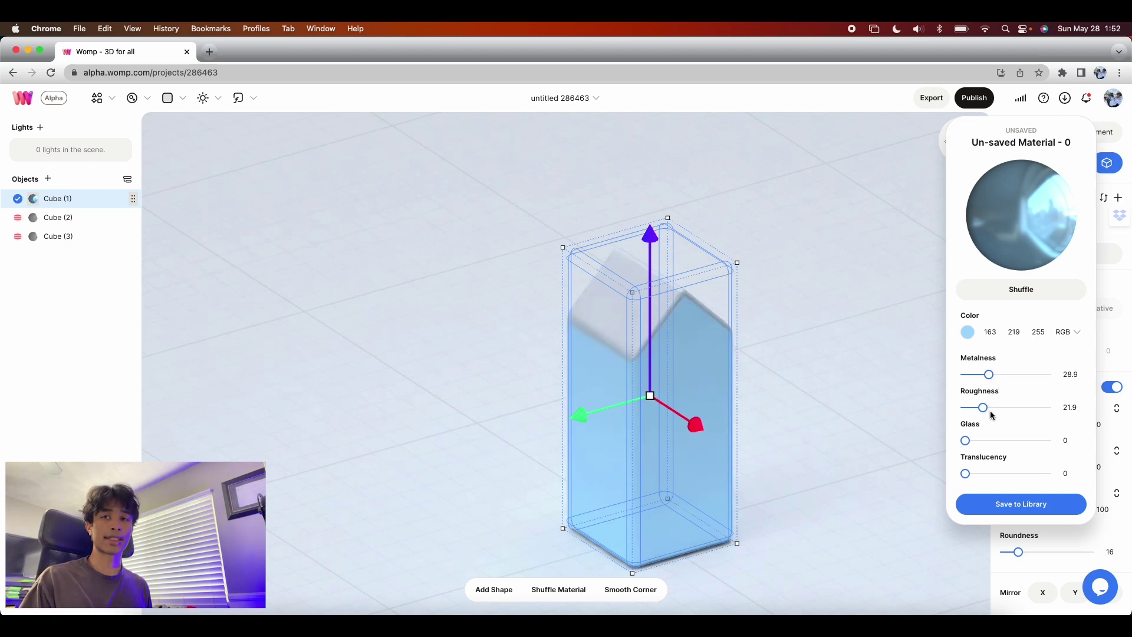
pyautogui.moveTo(983, 407); pyautogui.dragTo(958, 377)
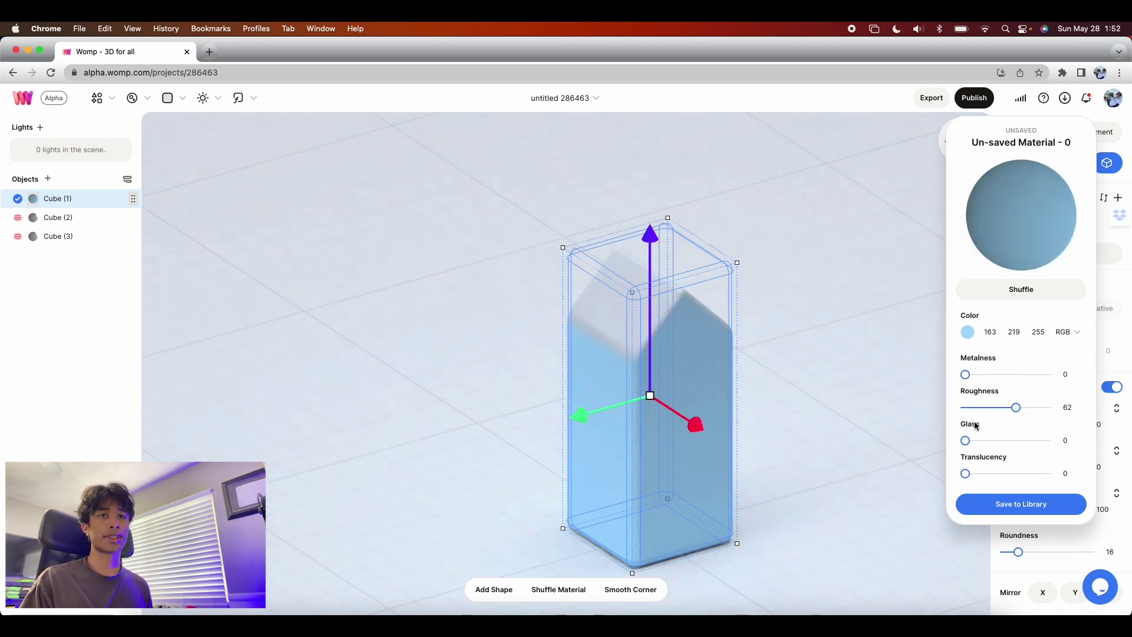
pyautogui.click(1019, 507)
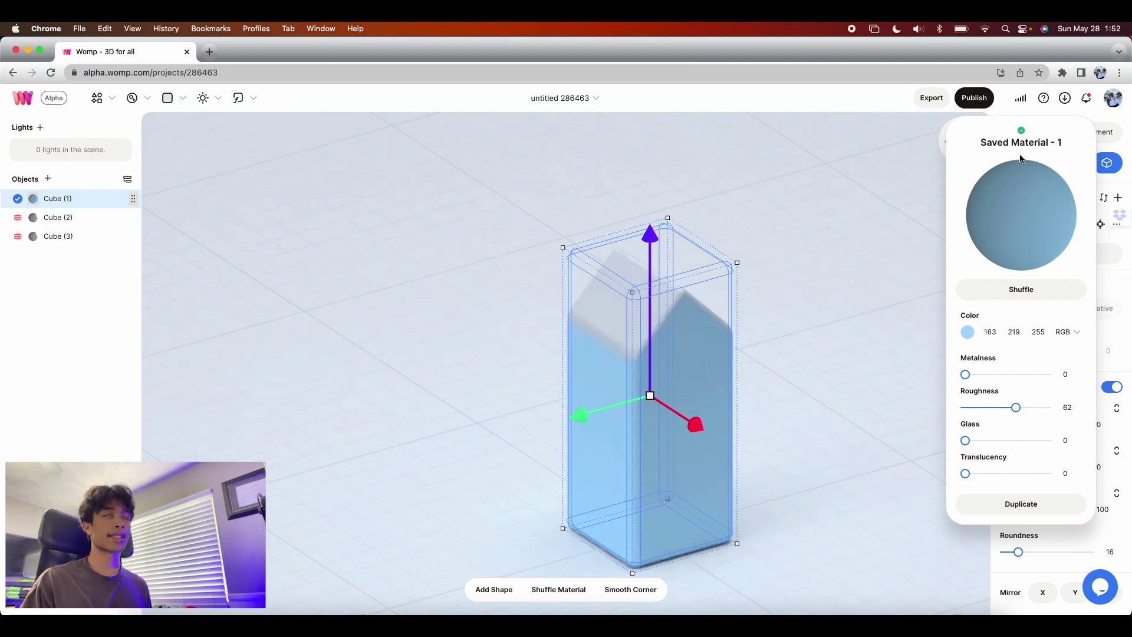
pyautogui.click(148, 98)
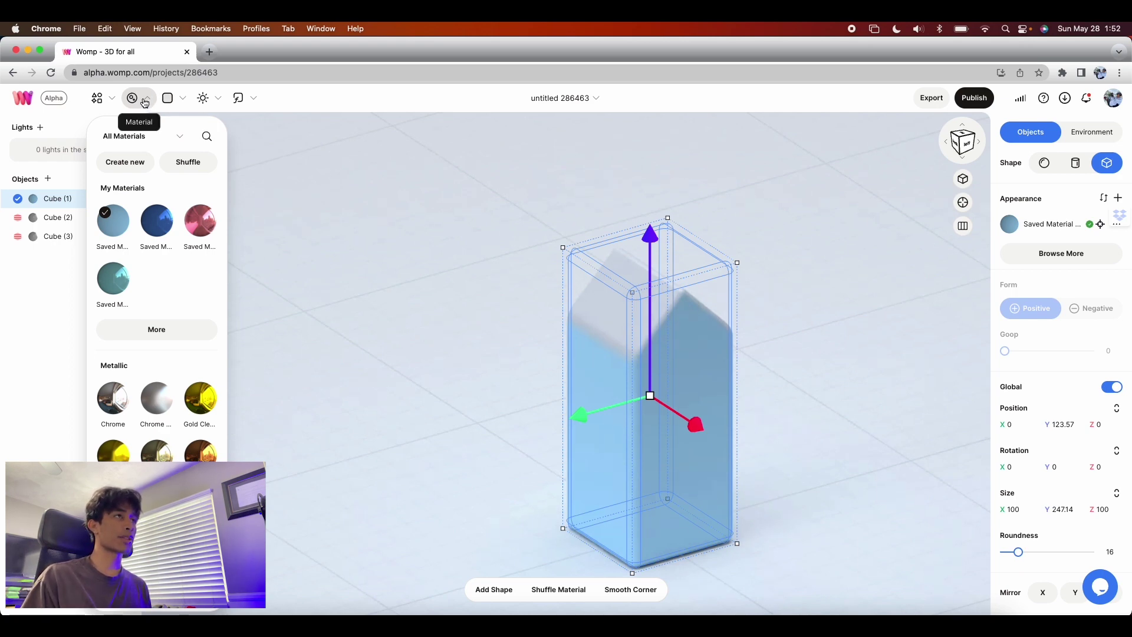
pyautogui.scroll(-10, 157, 351)
pyautogui.scroll(-5, 158, 354)
pyautogui.scroll(2, 157, 348)
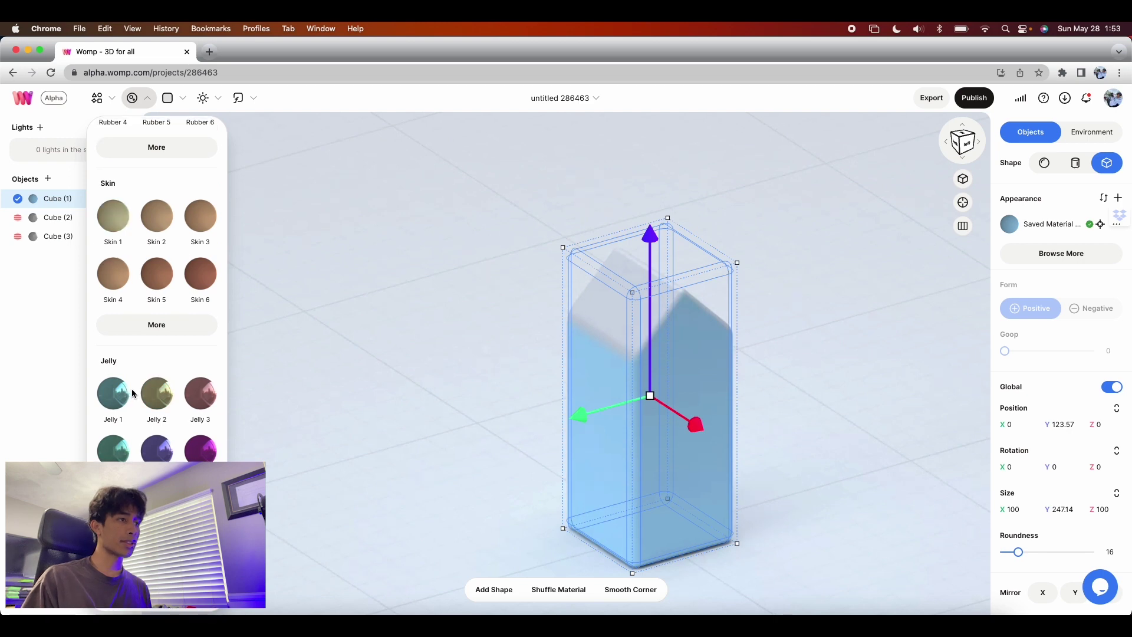
pyautogui.scroll(-2, 131, 394)
pyautogui.scroll(15, 121, 380)
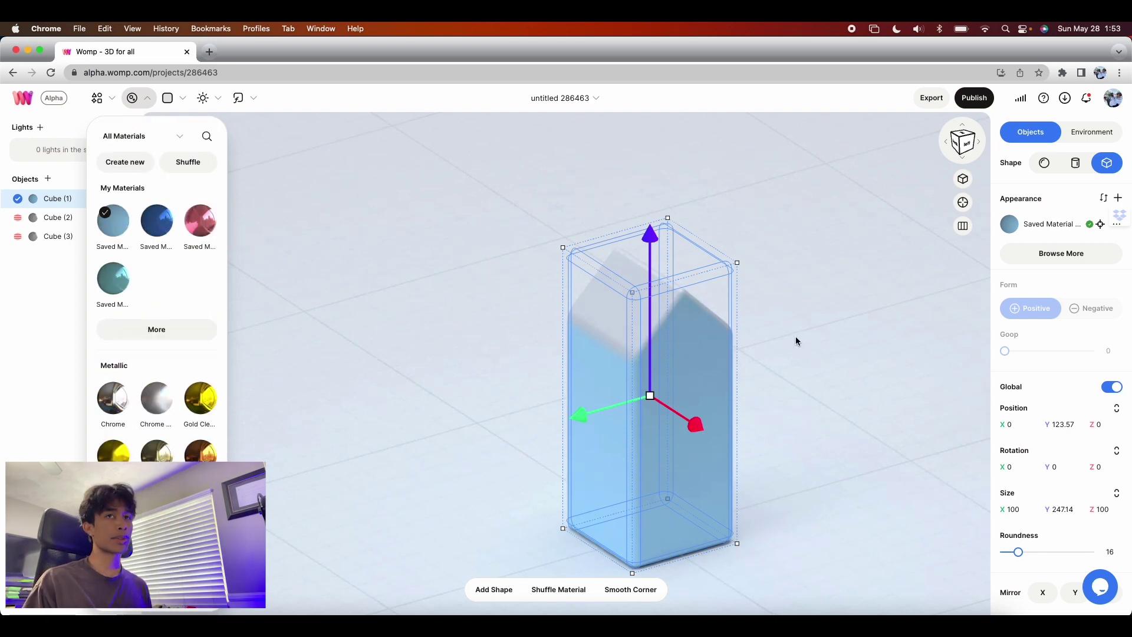
pyautogui.click(850, 293)
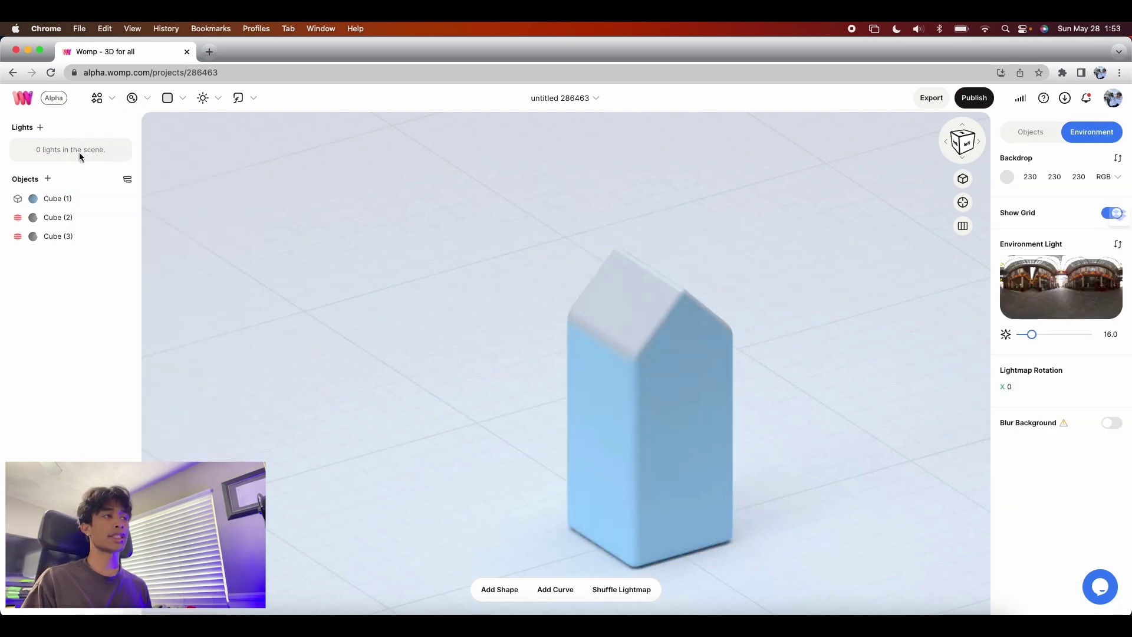
pyautogui.click(112, 217)
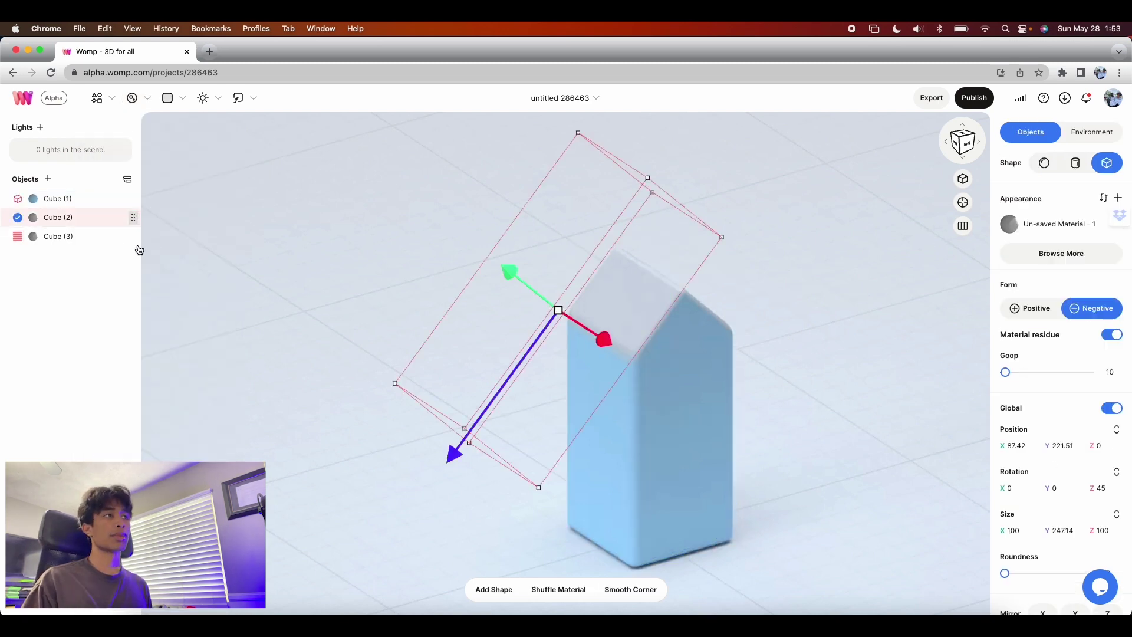
# Apply Saved Material - 1 to the roof cutter Cube (2) so the top turns light blue
pyautogui.click(1087, 224)
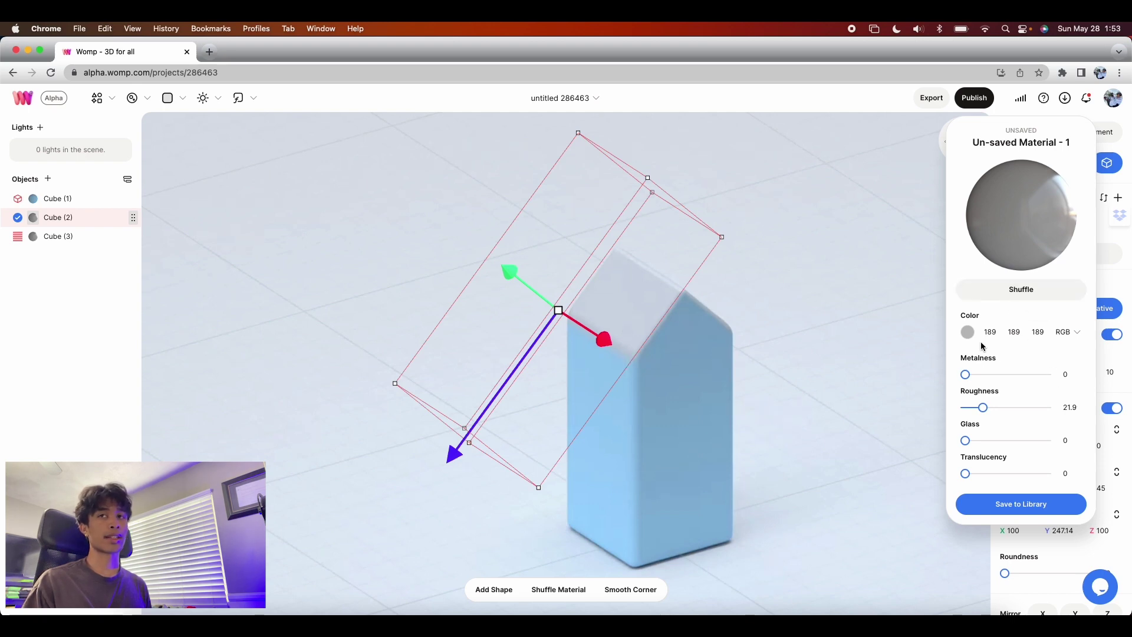
pyautogui.click(132, 99)
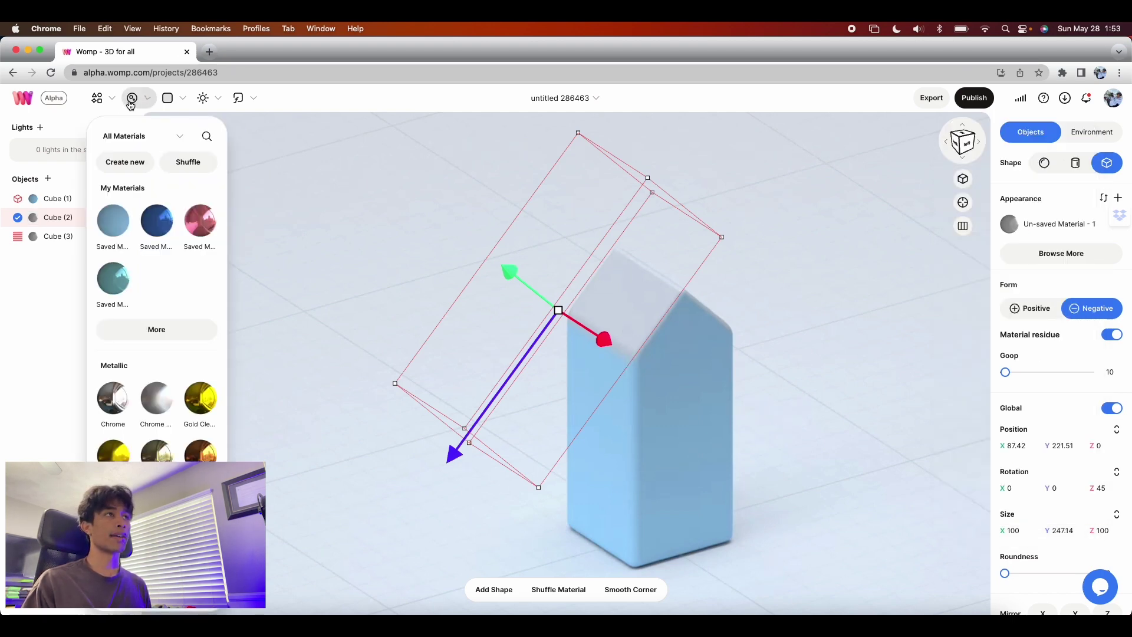
pyautogui.click(115, 228)
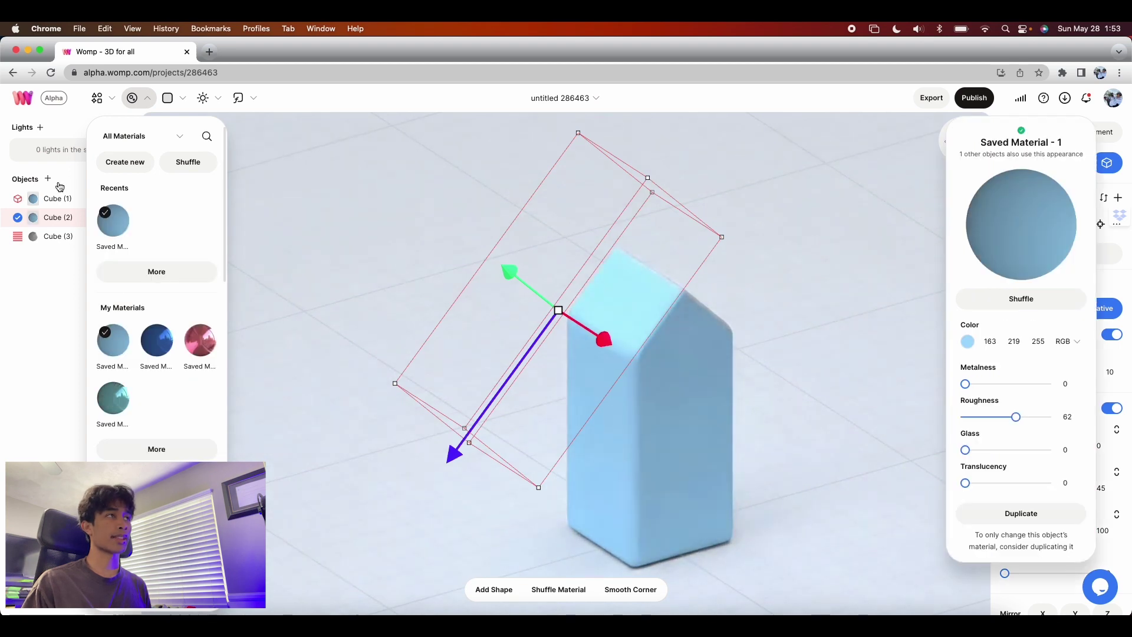
pyautogui.click(586, 255)
# Add a new cube of size 100 to the scene
pyautogui.moveTo(626, 244); pyautogui.dragTo(747, 262)
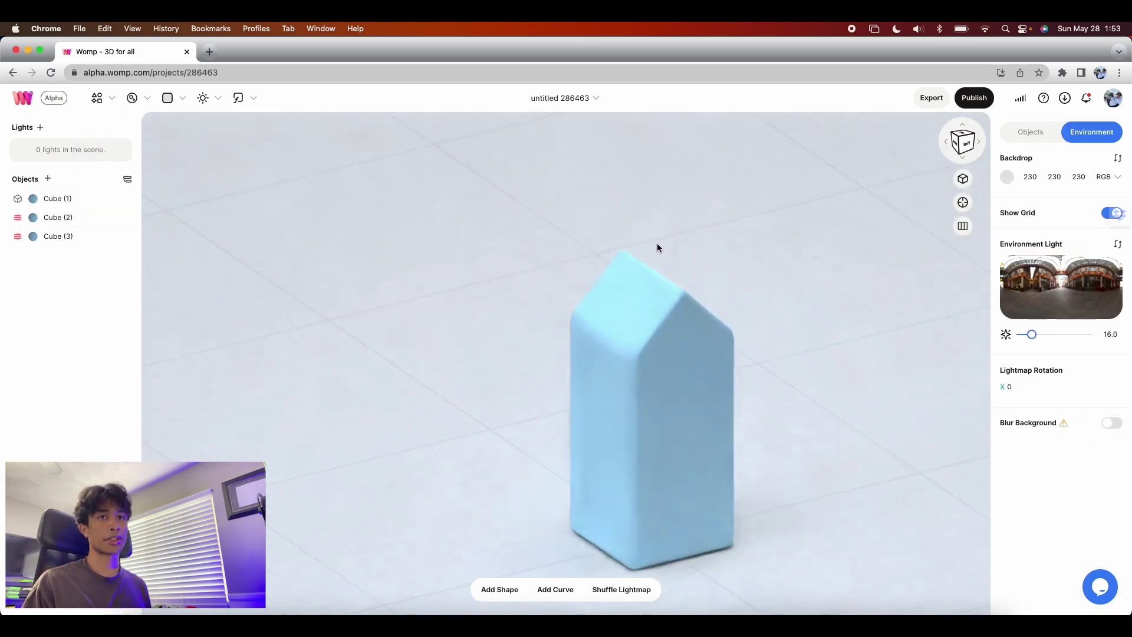
pyautogui.click(97, 98)
pyautogui.click(126, 136)
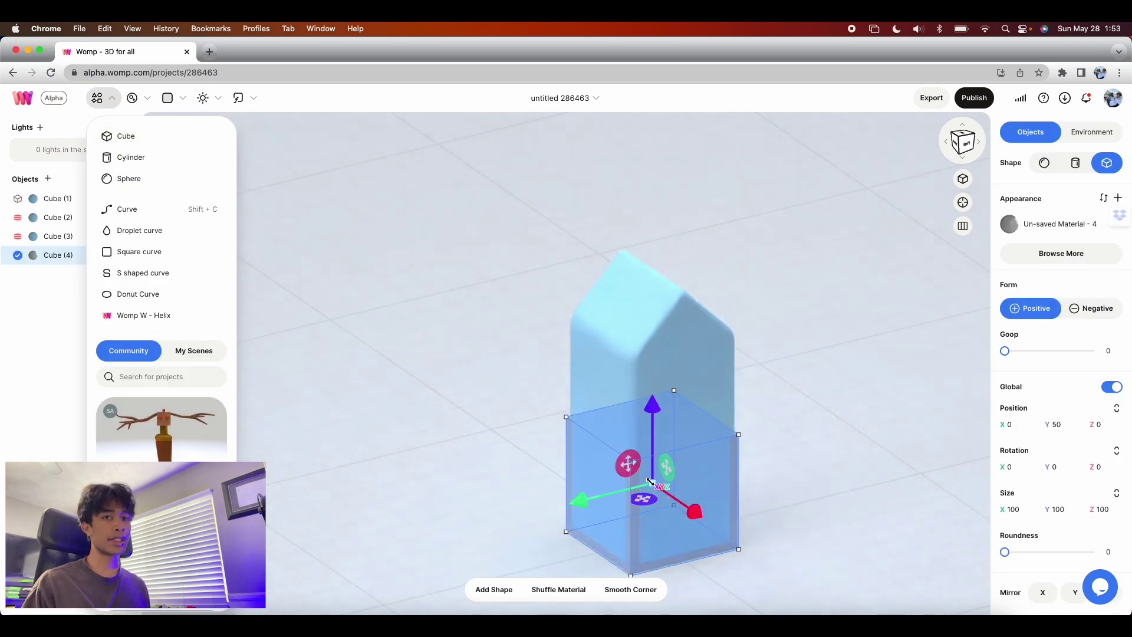
# Move Cube (4) beside the carton, flatten it into a slab, and set its Goop to 10
pyautogui.moveTo(579, 501); pyautogui.dragTo(429, 508)
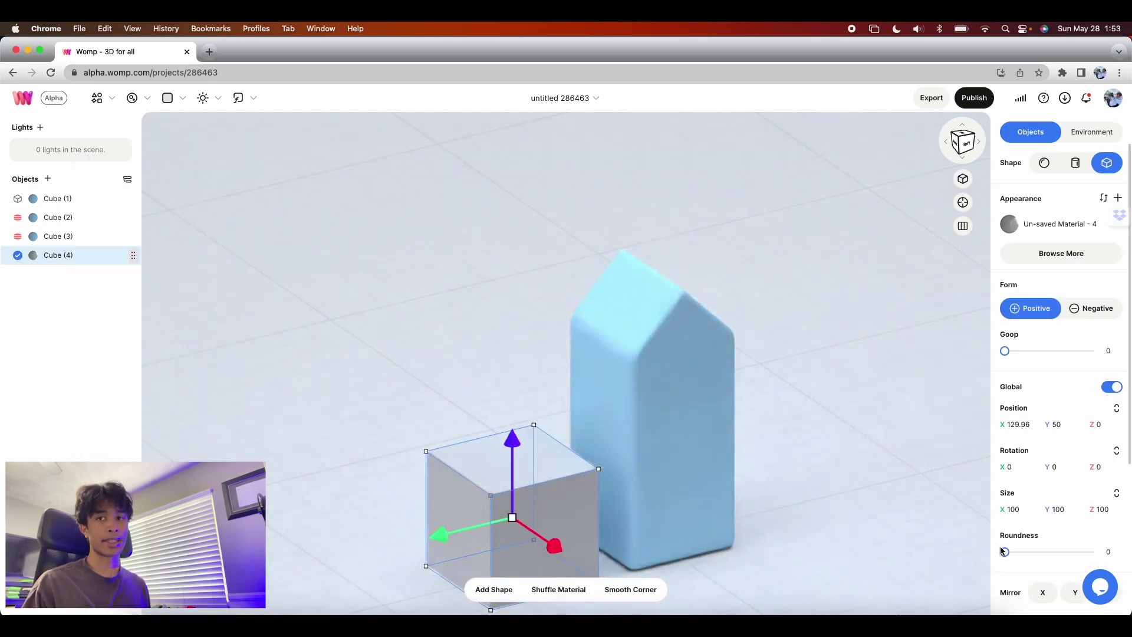
pyautogui.moveTo(1005, 552); pyautogui.dragTo(1013, 551)
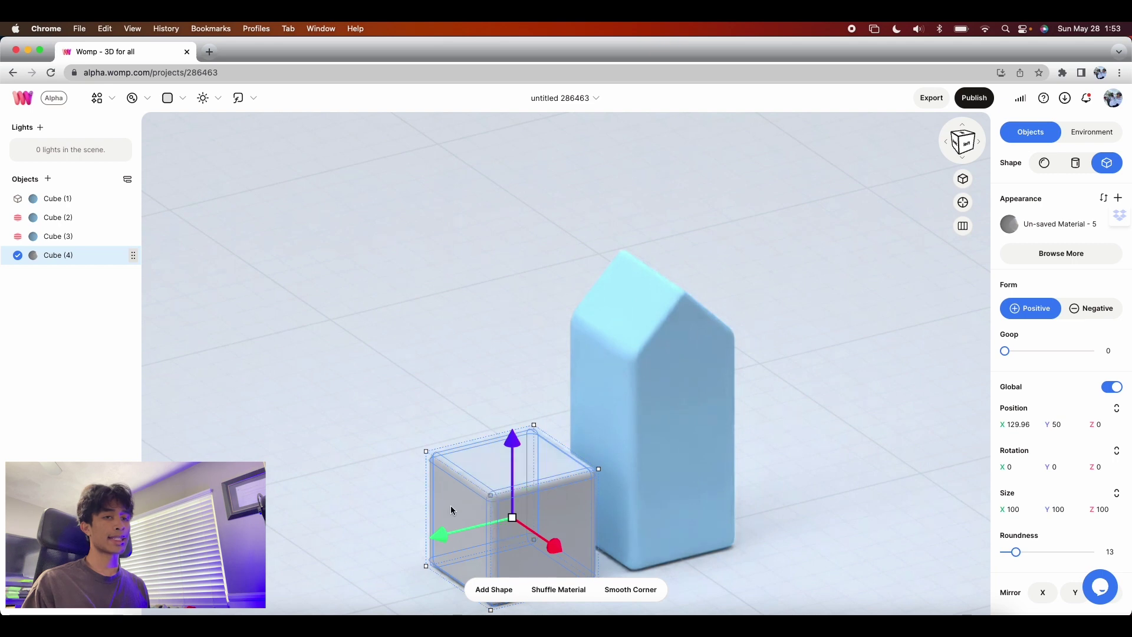
pyautogui.moveTo(458, 472); pyautogui.dragTo(454, 533)
pyautogui.moveTo(590, 522); pyautogui.dragTo(501, 521)
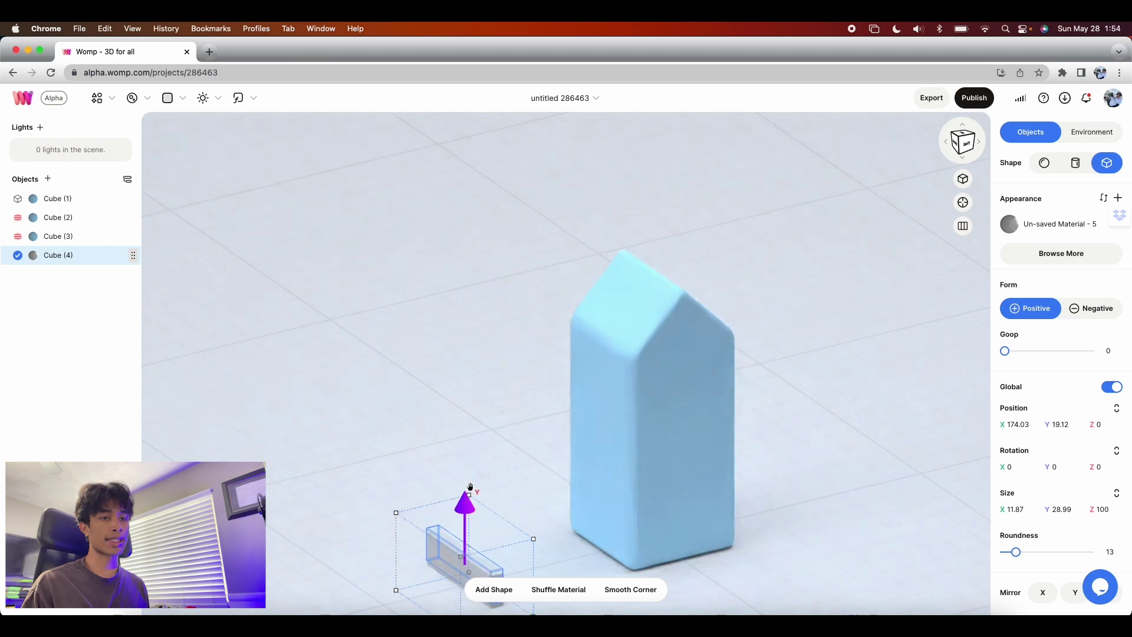
pyautogui.moveTo(466, 558); pyautogui.dragTo(594, 412)
pyautogui.moveTo(1006, 352)
pyautogui.mouseDown()
pyautogui.moveTo(1015, 354)
pyautogui.moveTo(1005, 357)
pyautogui.mouseUp()
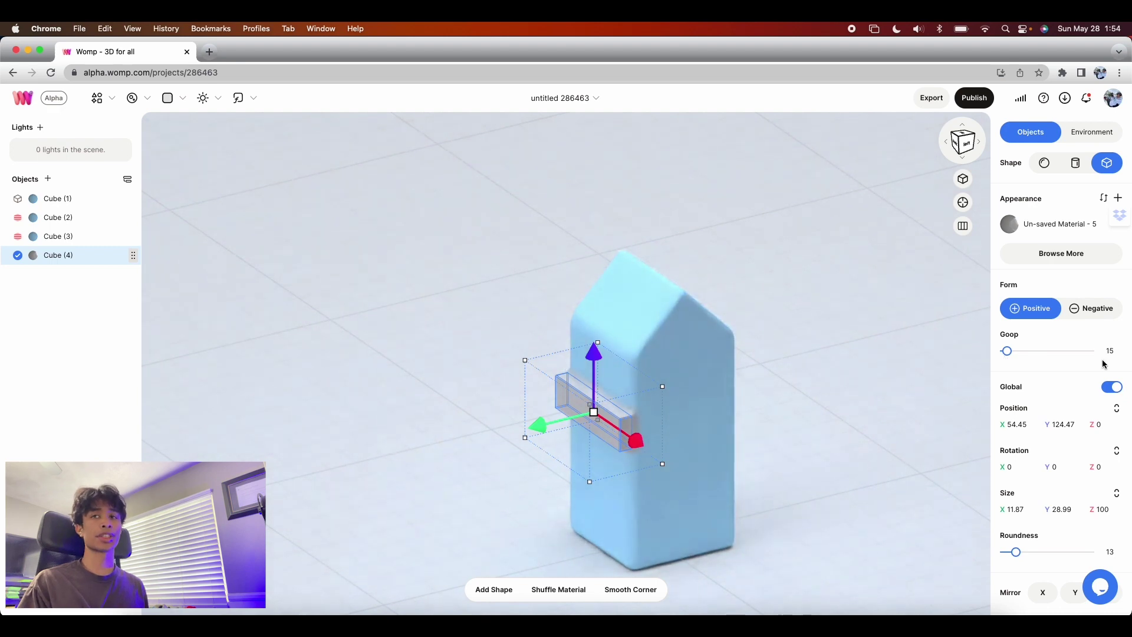
pyautogui.write('10')
pyautogui.press('Return')
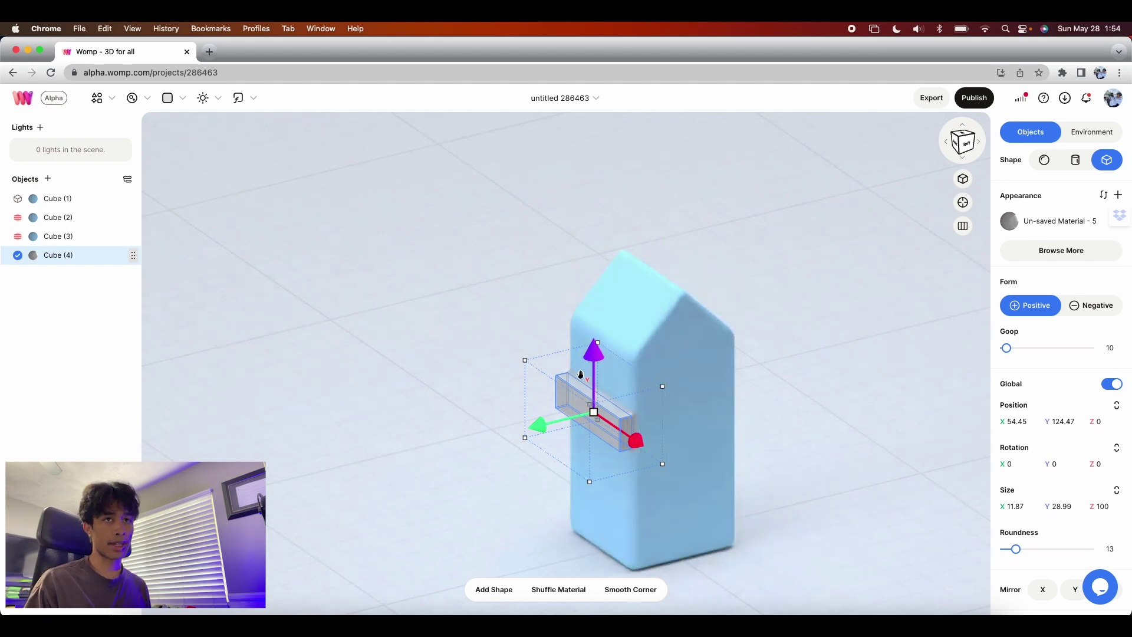
# Thin the slab to Size X 3.44 against the carton and create a new material for it
pyautogui.moveTo(543, 427); pyautogui.dragTo(553, 421)
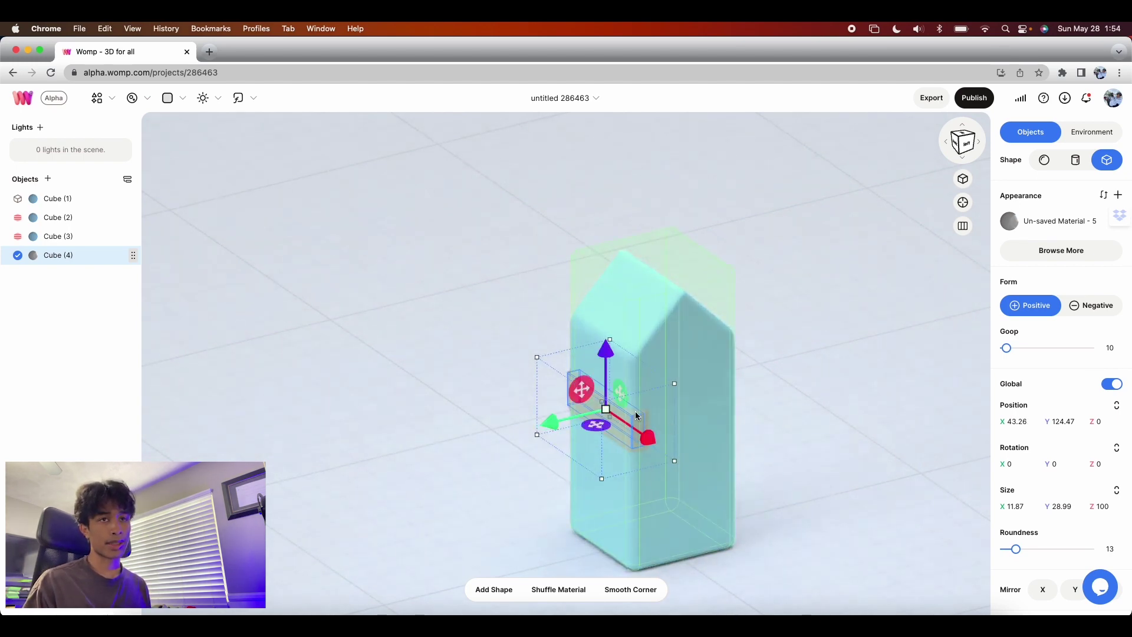
pyautogui.scroll(5, 639, 412)
pyautogui.moveTo(713, 447); pyautogui.dragTo(712, 447)
pyautogui.moveTo(693, 452); pyautogui.dragTo(748, 377, button='right')
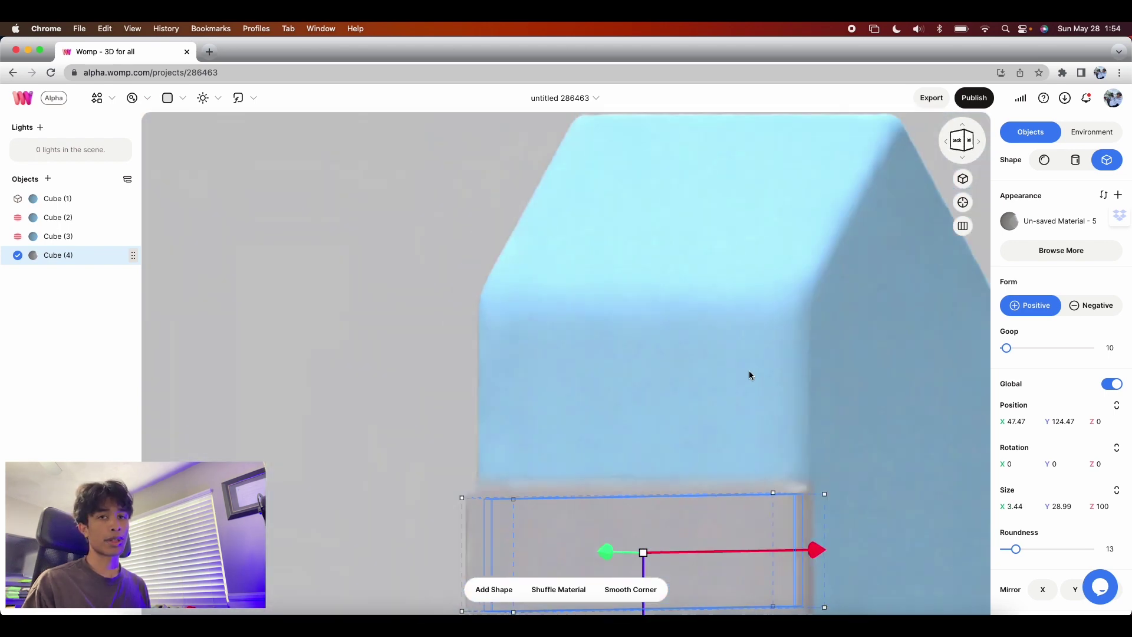
pyautogui.scroll(-5, 766, 381)
pyautogui.click(1010, 222)
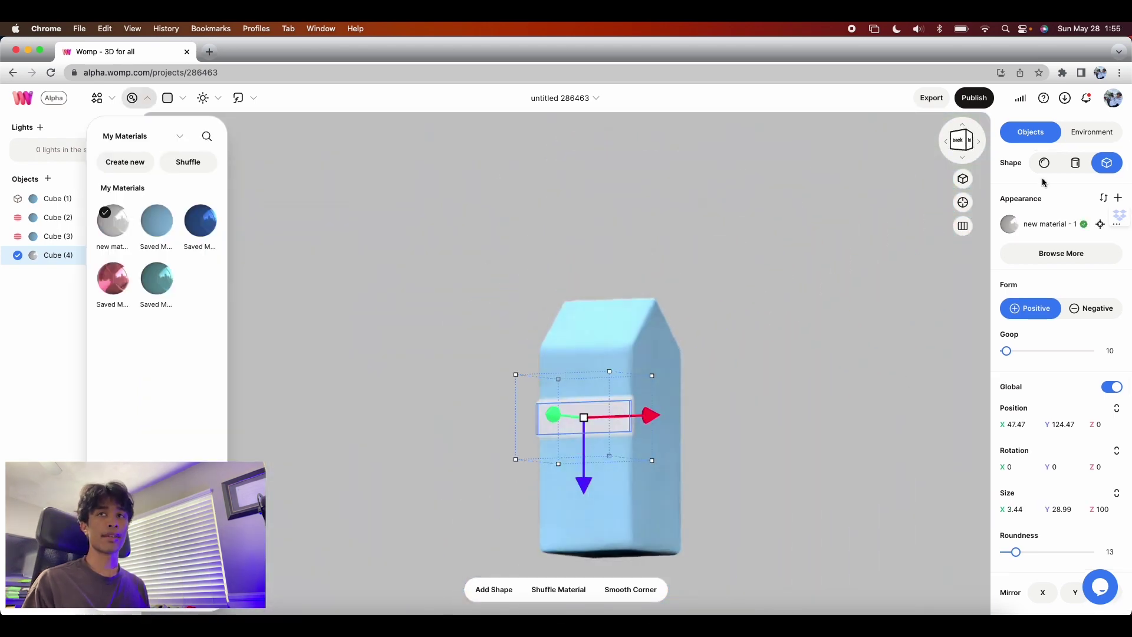
# Colour the band yellow (#fff329), lower it to Y 104.28, and duplicate it as Cube (5)
pyautogui.click(1021, 225)
pyautogui.click(968, 333)
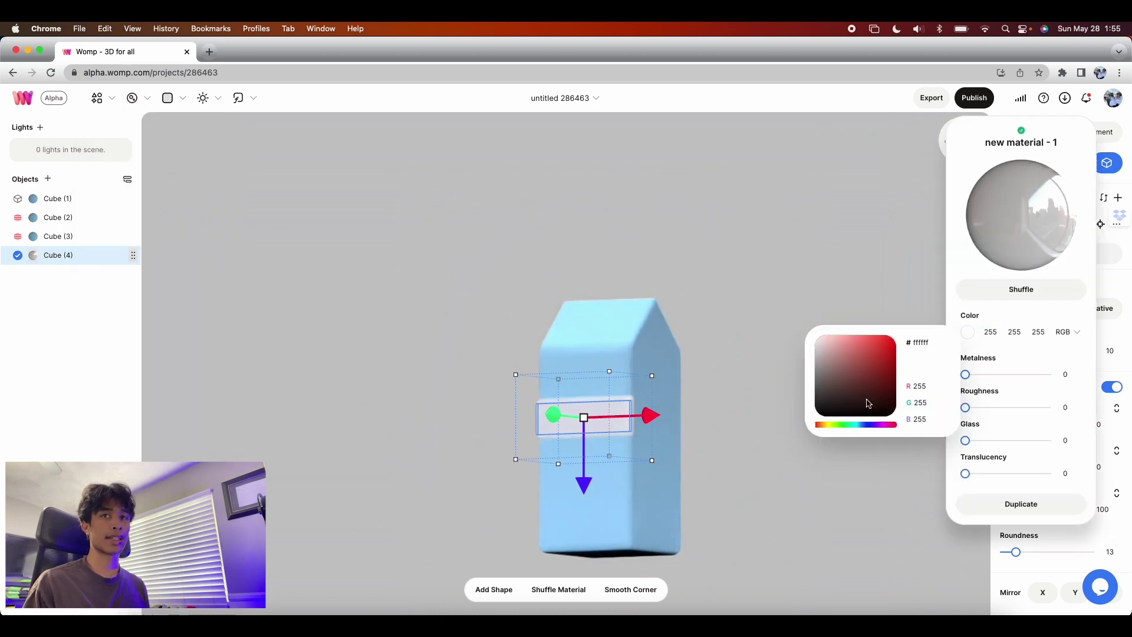
pyautogui.click(836, 424)
pyautogui.click(888, 335)
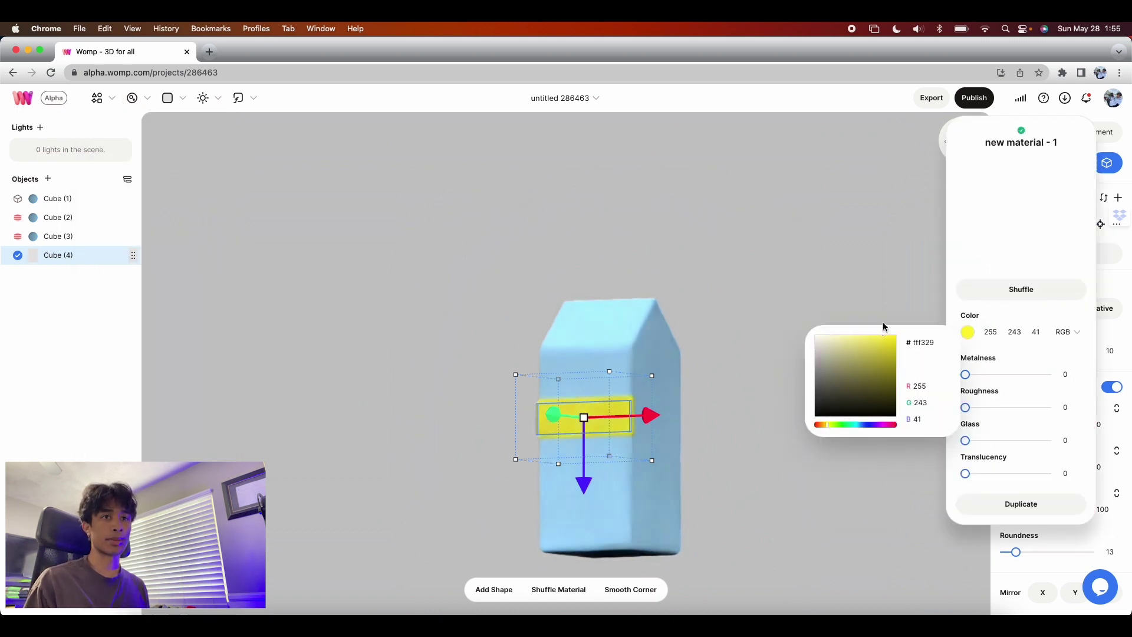
pyautogui.press('Escape')
pyautogui.moveTo(591, 479); pyautogui.dragTo(592, 522)
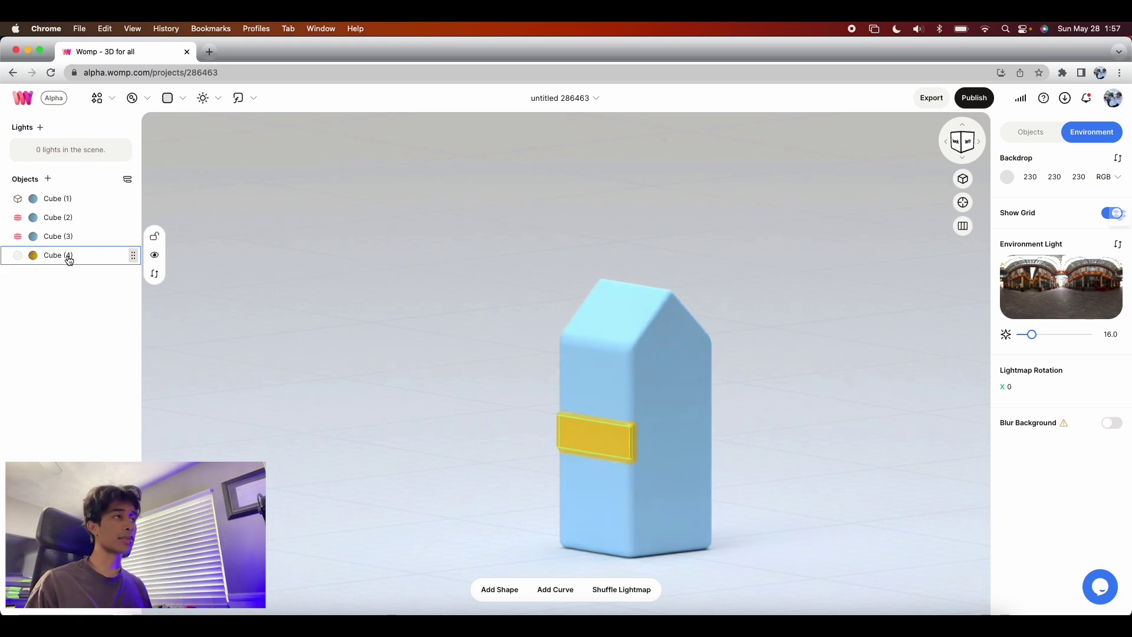
pyautogui.click(65, 257)
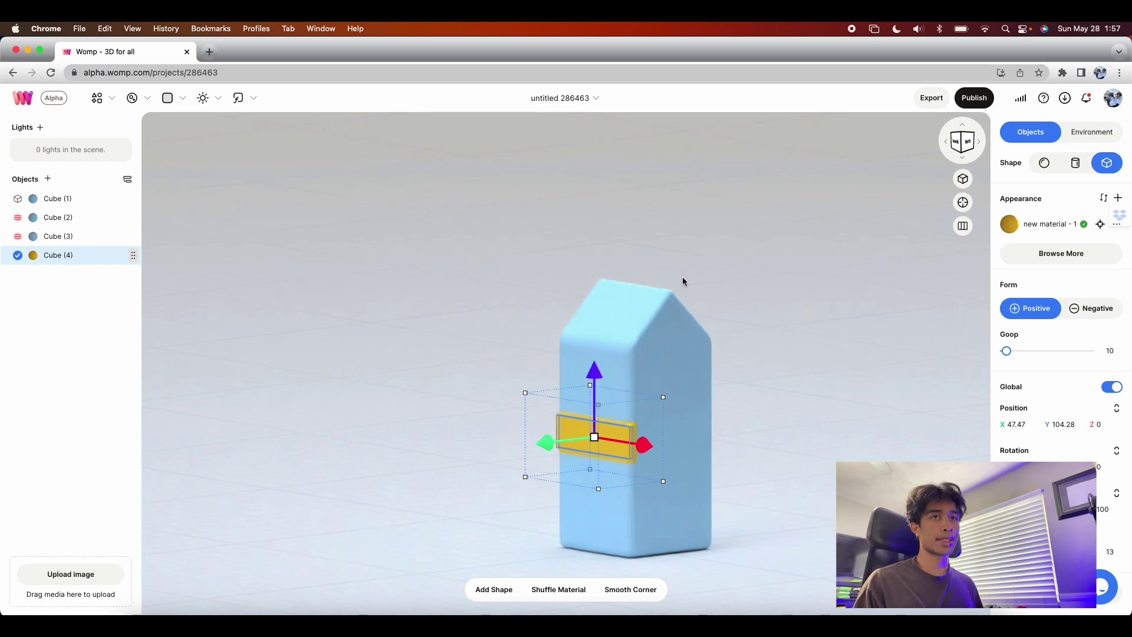
pyautogui.press('super+d')
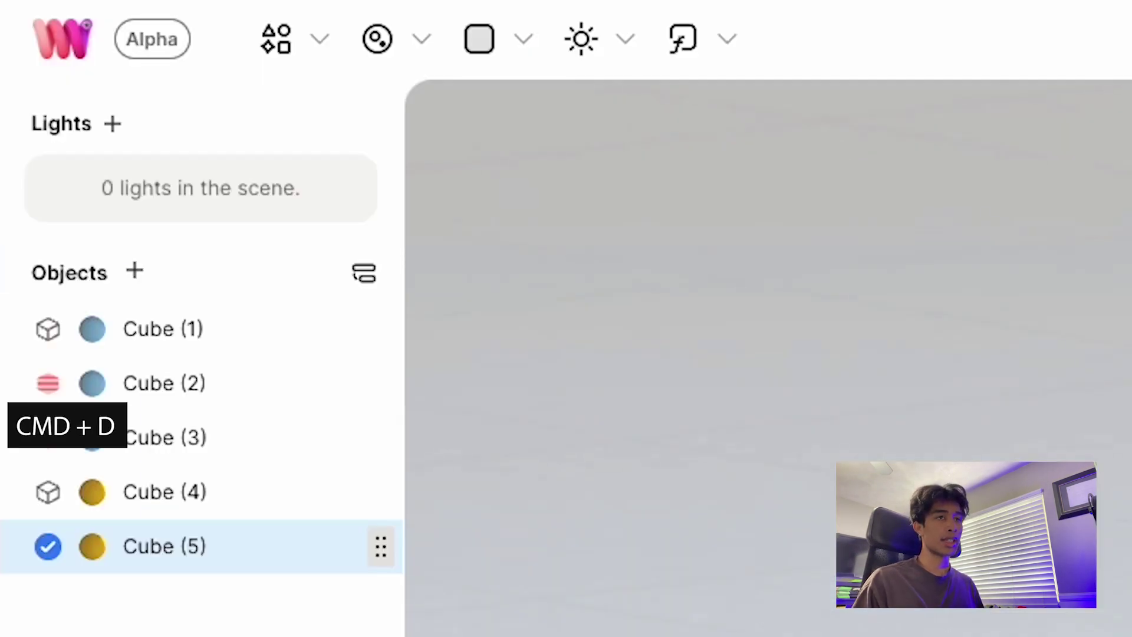
# Move the duplicate band Cube (5) to the top of the Objects list and lift it to Y 279.8
pyautogui.moveTo(310, 561); pyautogui.dragTo(260, 306)
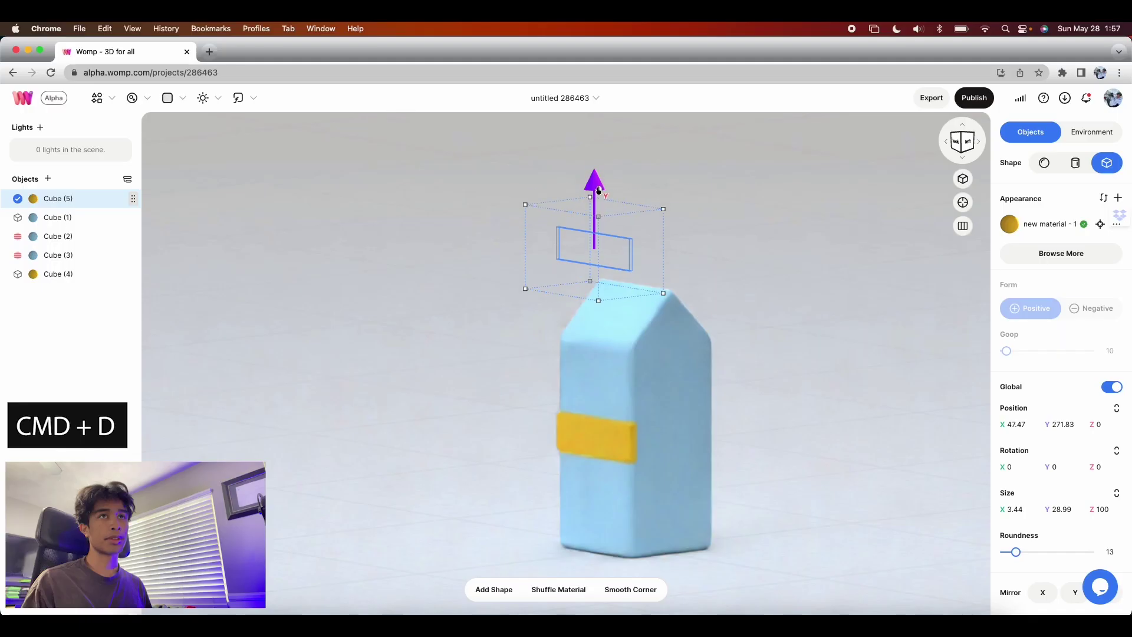
pyautogui.moveTo(600, 186); pyautogui.dragTo(601, 139)
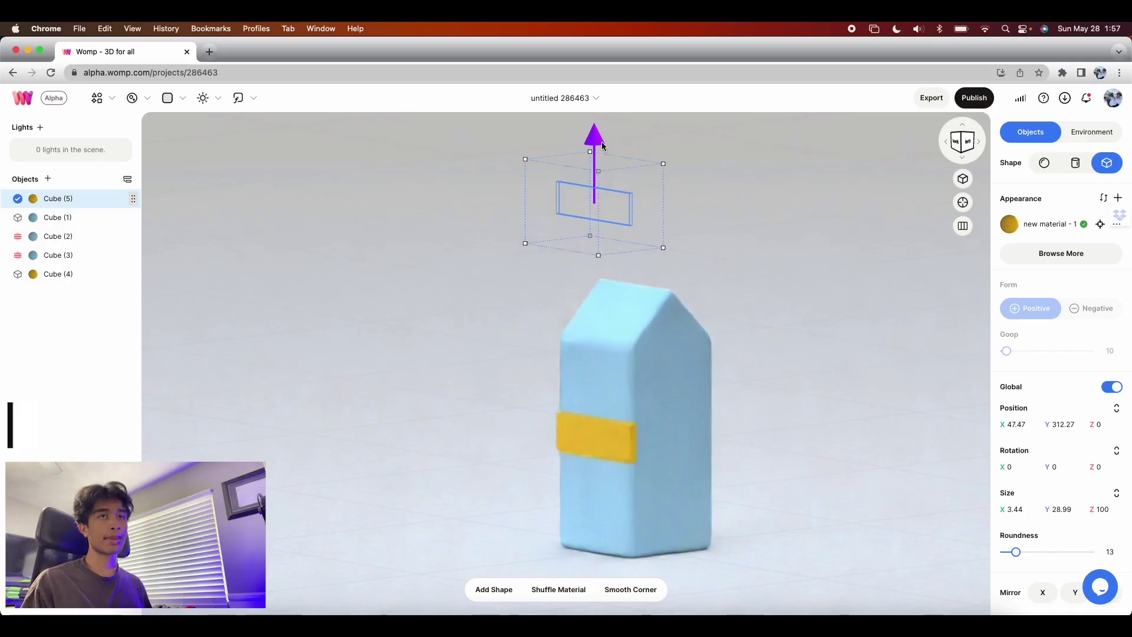
pyautogui.scroll(-3, 660, 239)
pyautogui.moveTo(585, 195); pyautogui.dragTo(618, 118)
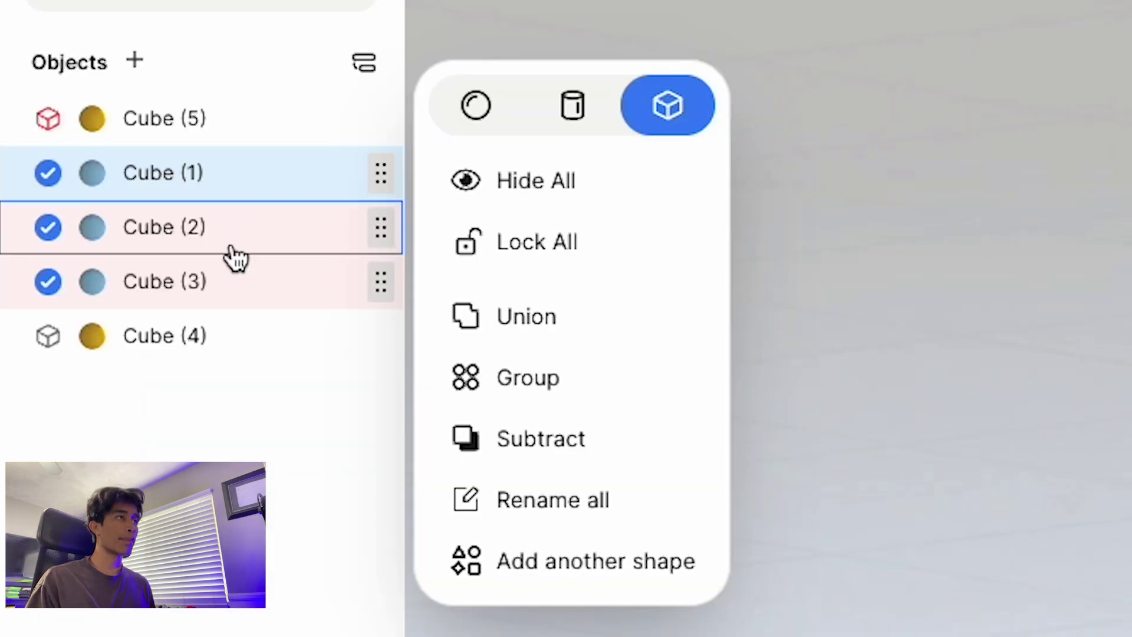
pyautogui.click(223, 384)
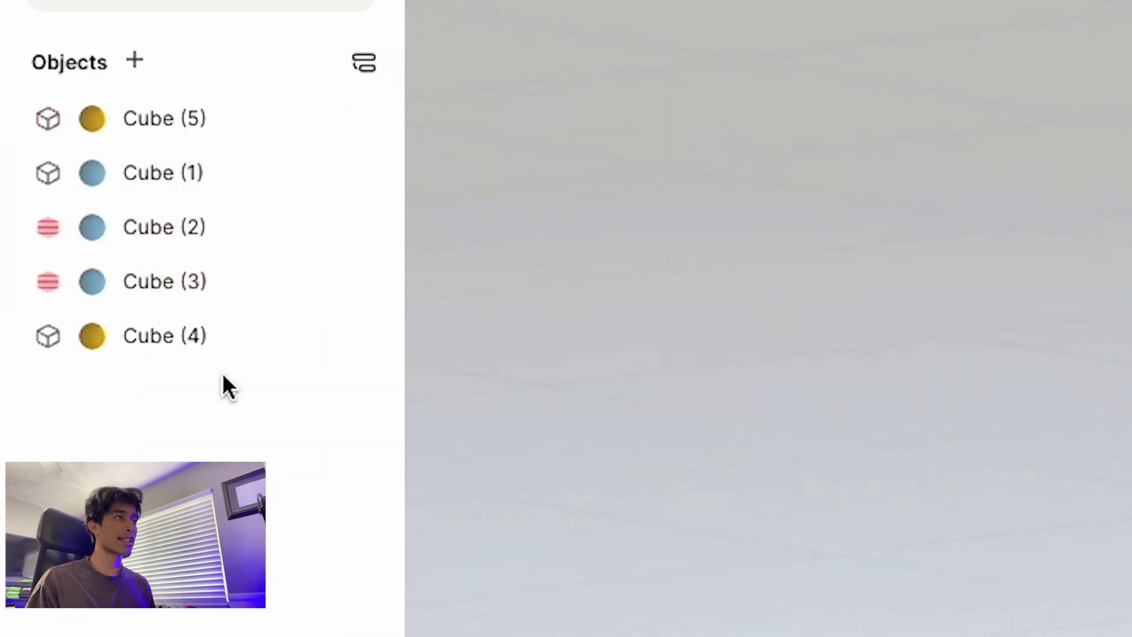
# Merge Cubes (1) through (3) into Union (1), then select the copied band Cube (5)
pyautogui.click(214, 177)
pyautogui.keyDown('shift'); pyautogui.click(215, 273); pyautogui.keyUp('shift')
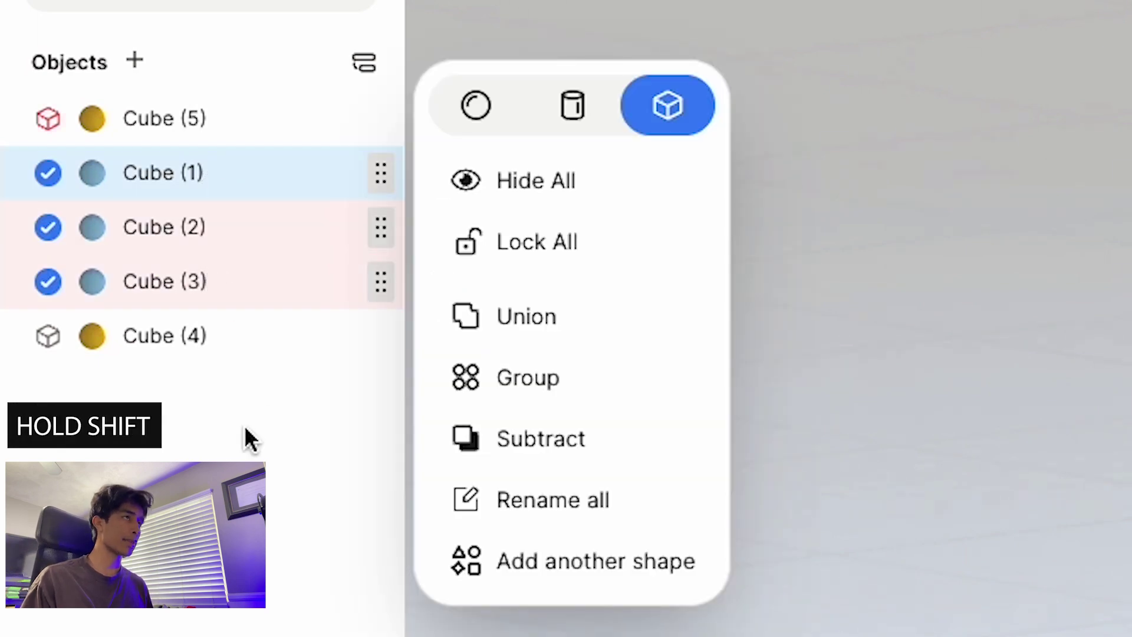
pyautogui.click(543, 328)
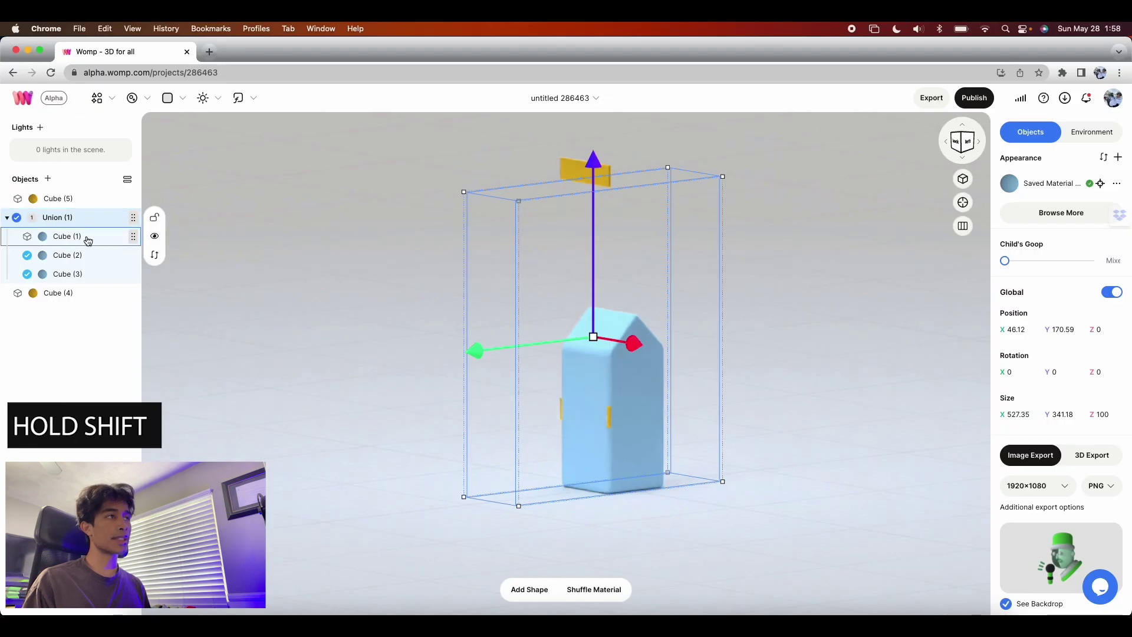
pyautogui.keyDown('shift'); pyautogui.click(76, 276); pyautogui.keyUp('shift')
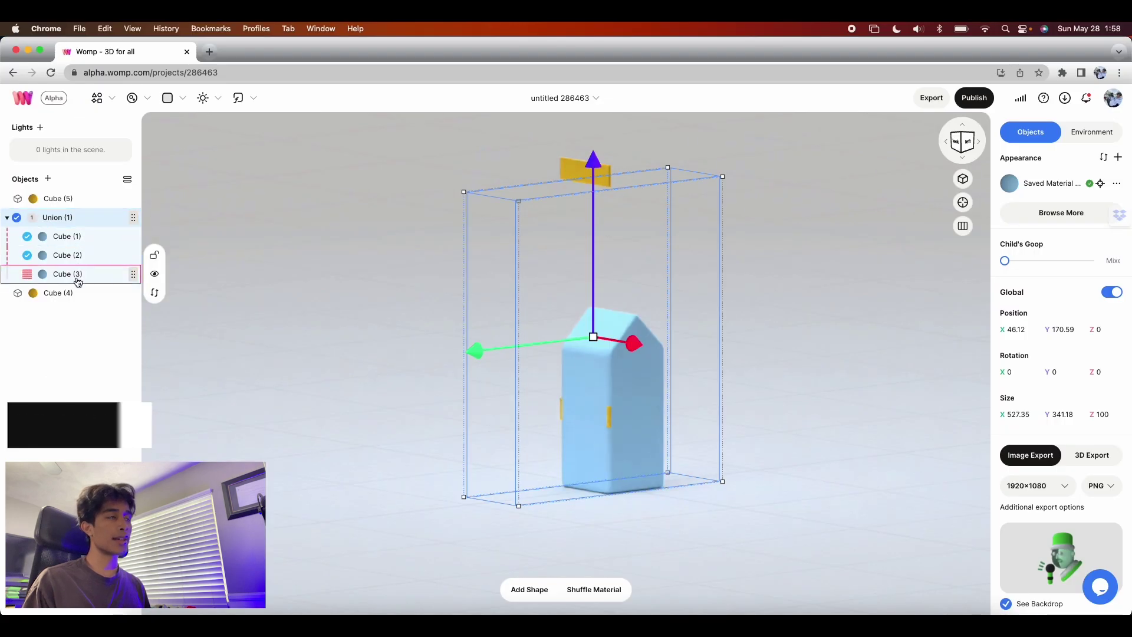
pyautogui.click(73, 360)
pyautogui.click(56, 198)
# Drop Cube (5) onto the carton's top and centre it as a cap over the peak
pyautogui.moveTo(586, 120); pyautogui.dragTo(583, 271)
pyautogui.moveTo(535, 307); pyautogui.dragTo(564, 302)
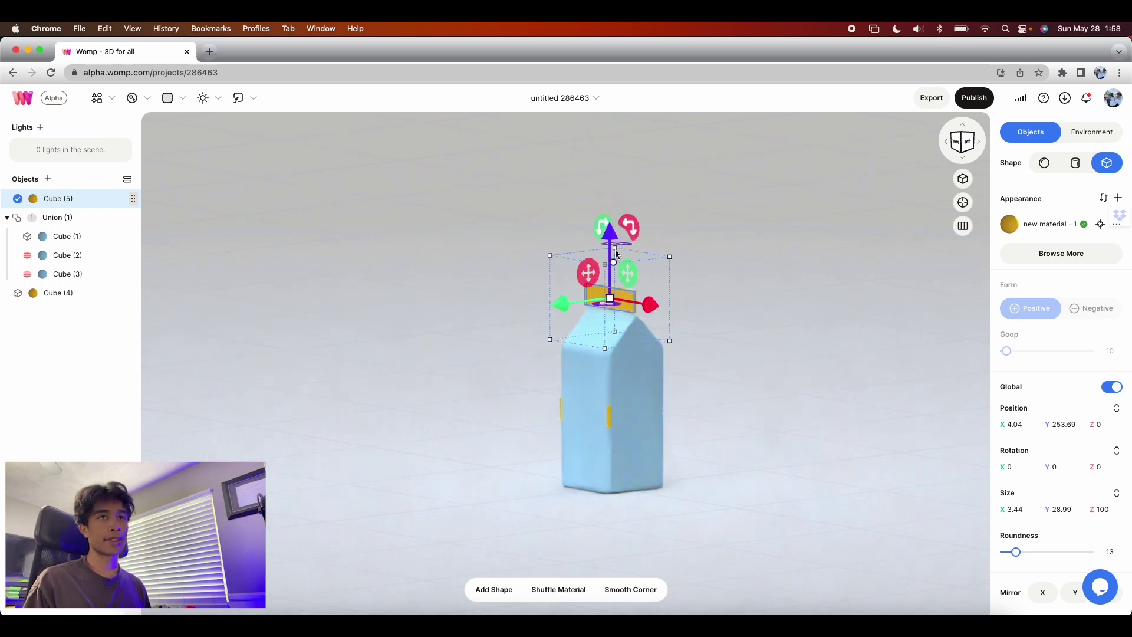
pyautogui.click(354, 259)
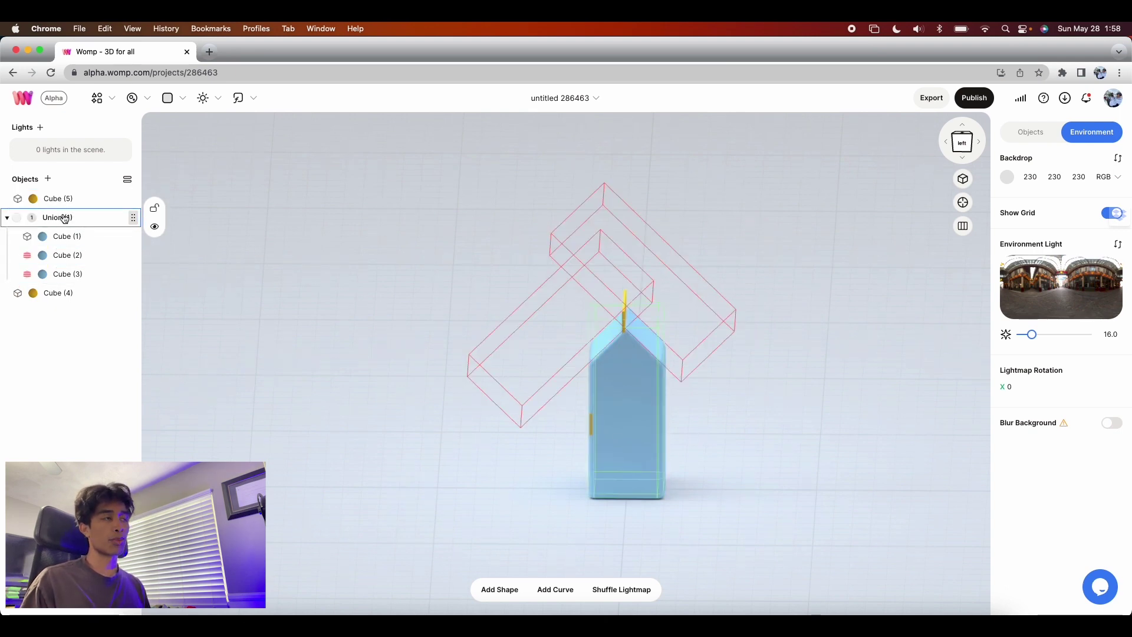
# Move the front band Cube (4) into the carton's Union (1)
pyautogui.click(58, 293)
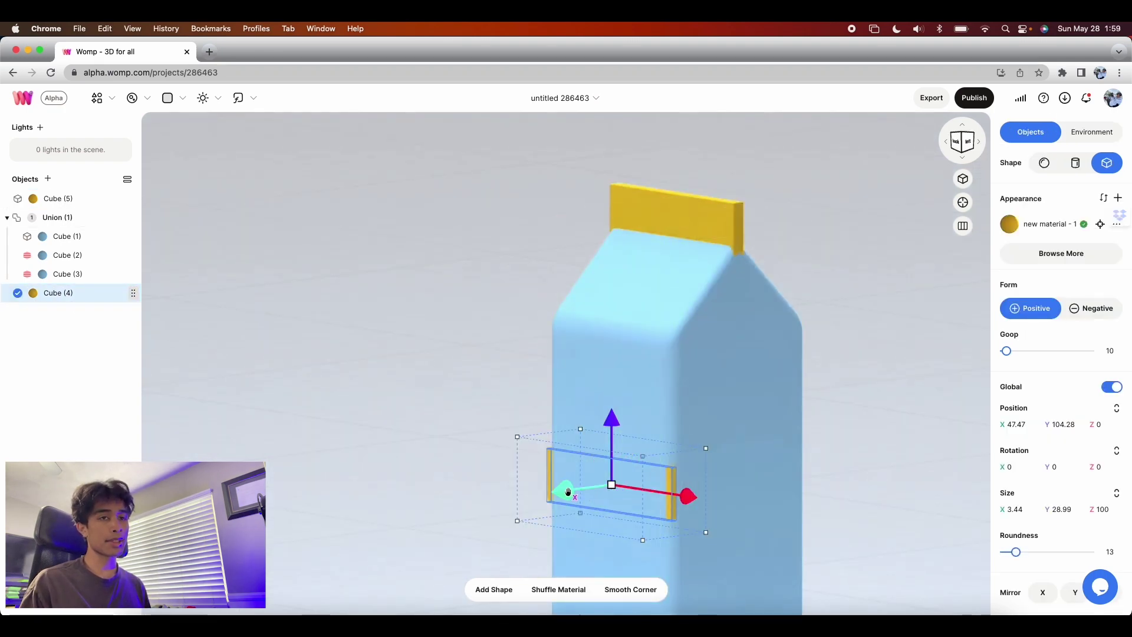
pyautogui.moveTo(104, 298)
pyautogui.moveTo(81, 298)
pyautogui.mouseDown()
pyautogui.moveTo(79, 280)
pyautogui.moveTo(80, 300)
pyautogui.moveTo(94, 285)
pyautogui.mouseUp()
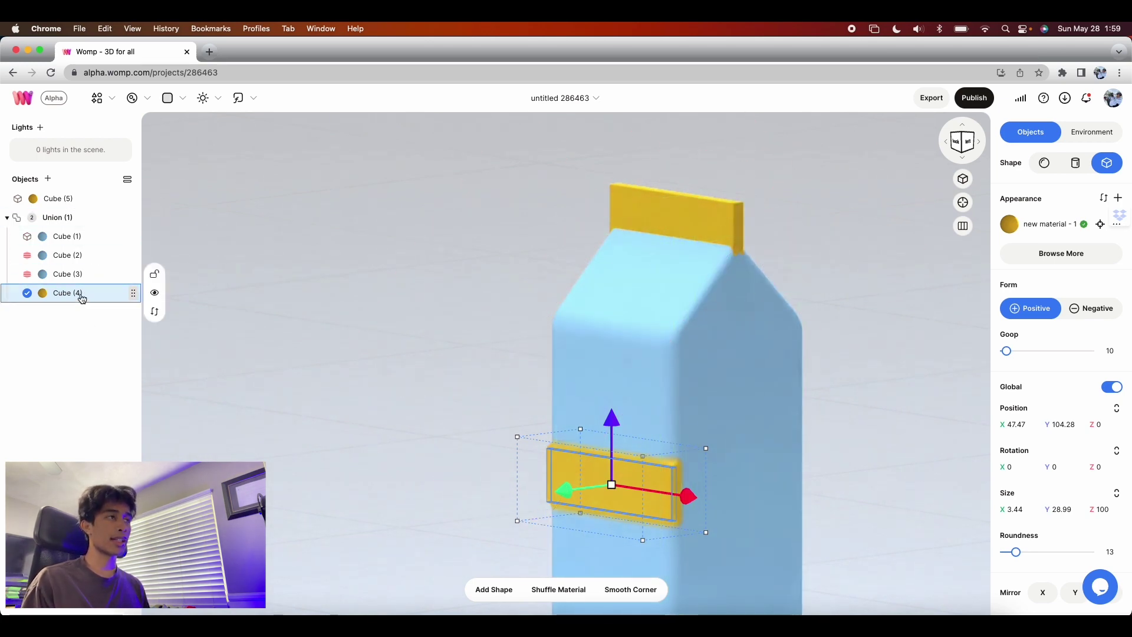
# Nudge the cap onto the roof ridge, re-centre the camera, and return to the projects list
pyautogui.moveTo(665, 480); pyautogui.dragTo(717, 493)
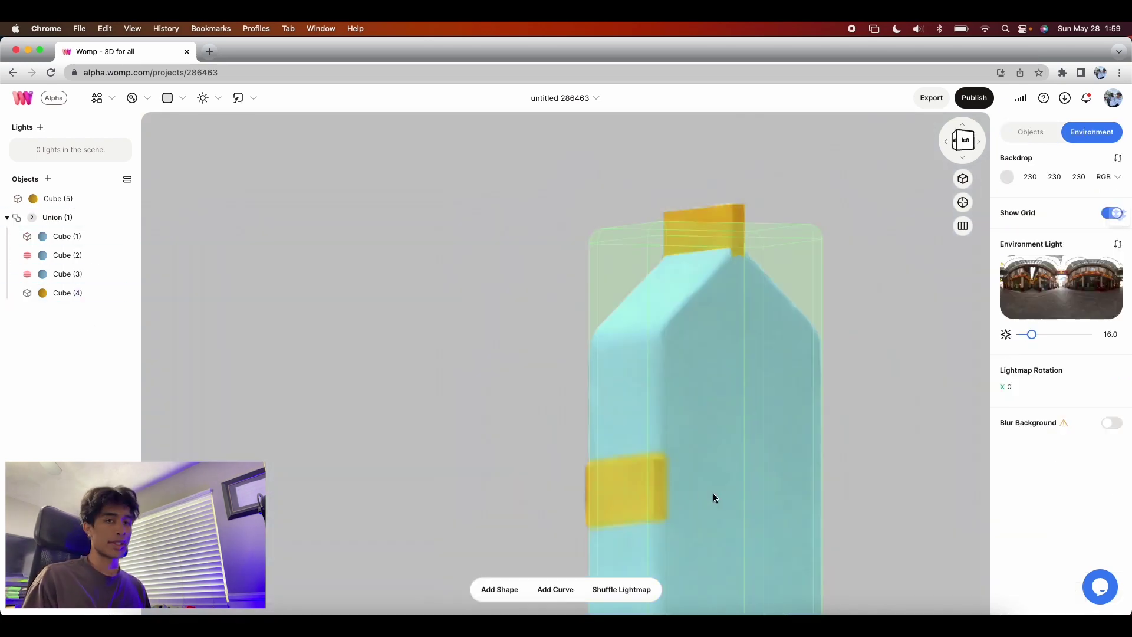
pyautogui.scroll(-3, 896, 519)
pyautogui.moveTo(901, 534); pyautogui.dragTo(665, 385)
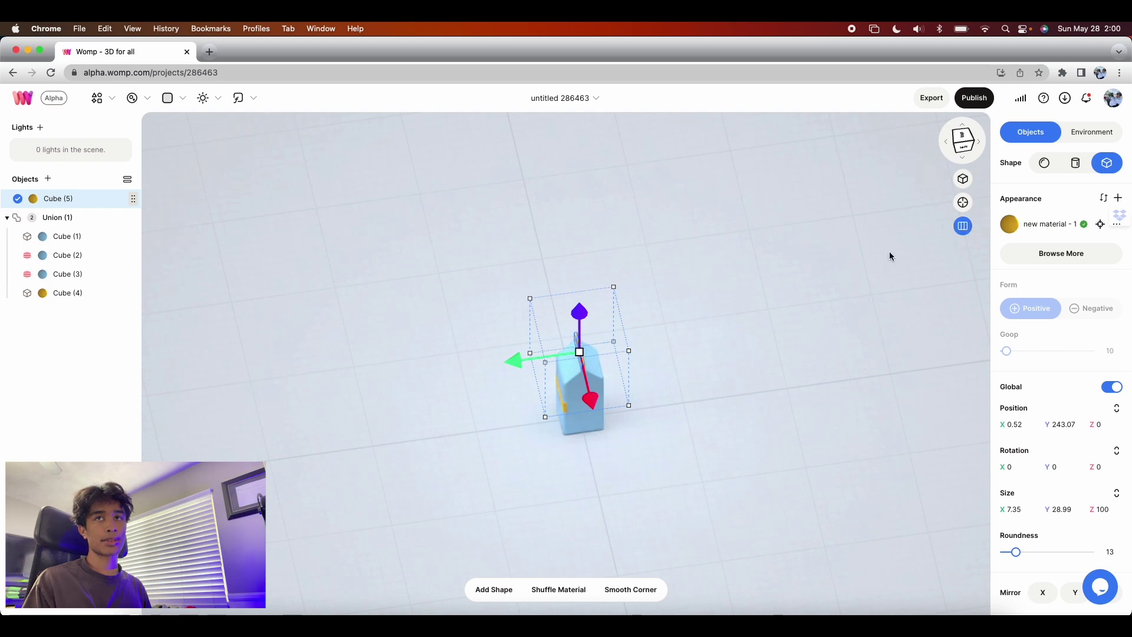
pyautogui.scroll(5, 653, 351)
pyautogui.moveTo(553, 329)
pyautogui.mouseDown()
pyautogui.moveTo(539, 329)
pyautogui.moveTo(550, 332)
pyautogui.mouseUp()
pyautogui.click(963, 227)
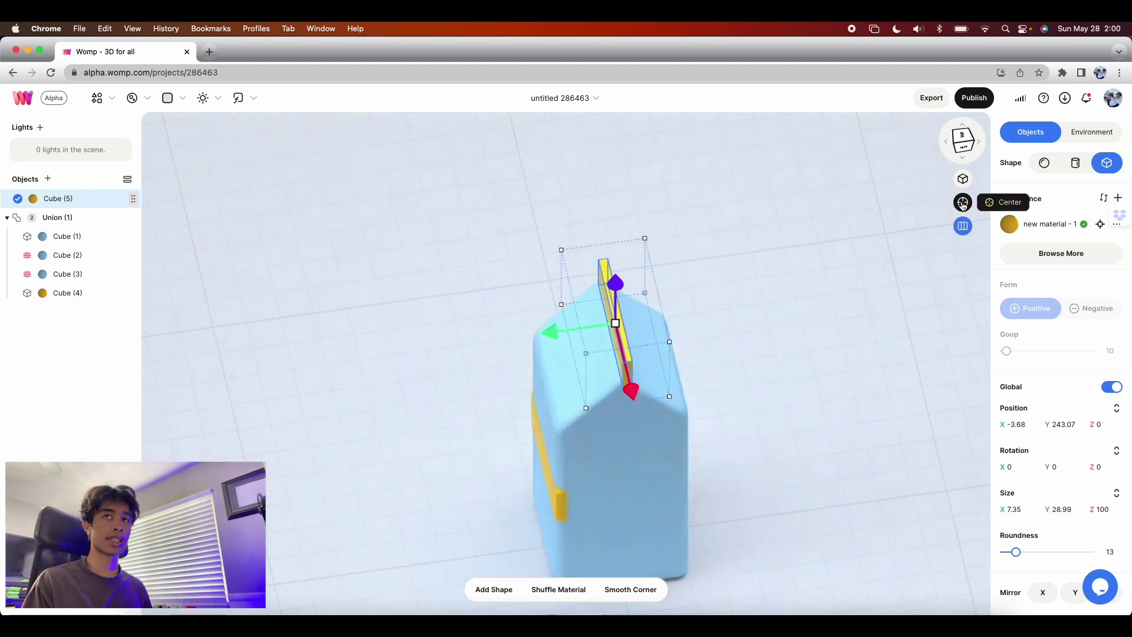
pyautogui.click(964, 203)
pyautogui.click(668, 425)
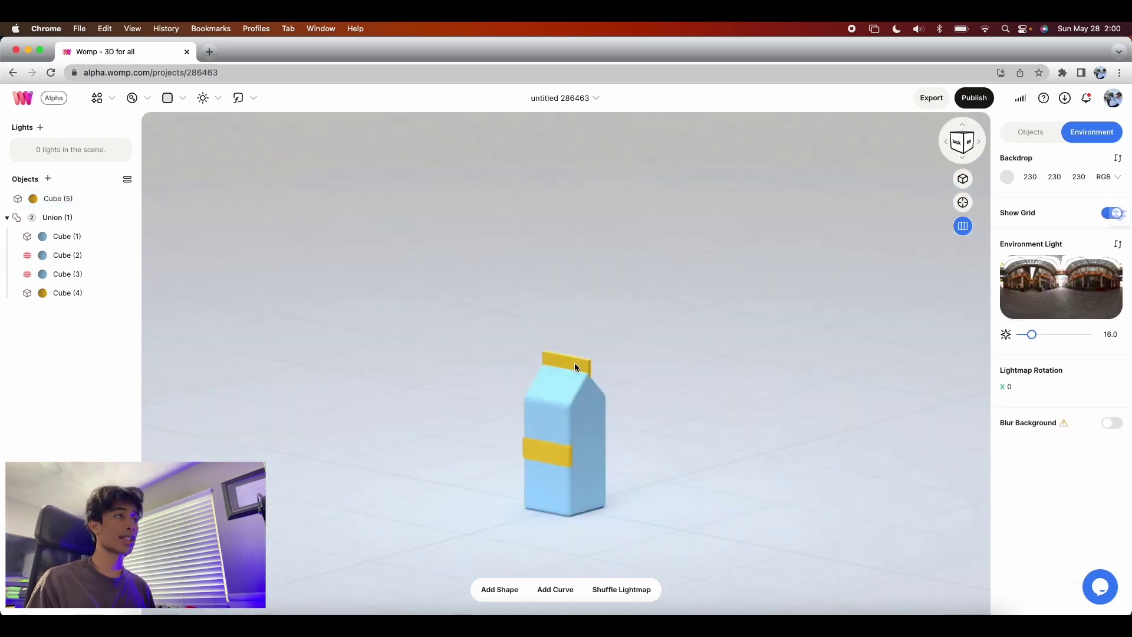
pyautogui.click(19, 99)
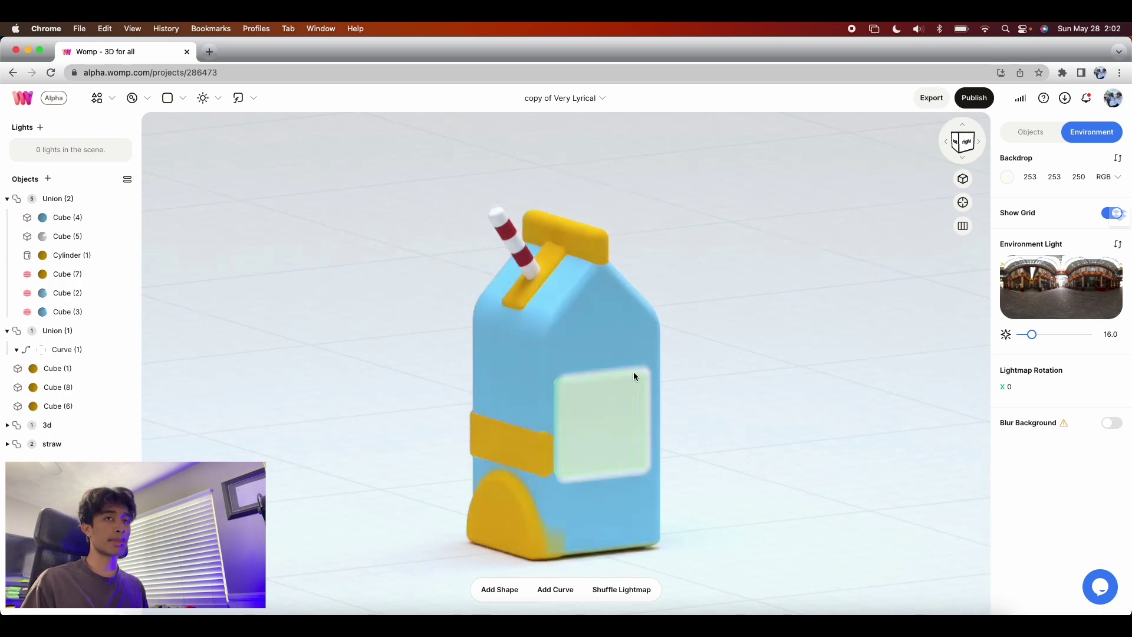
pyautogui.scroll(2, 501, 181)
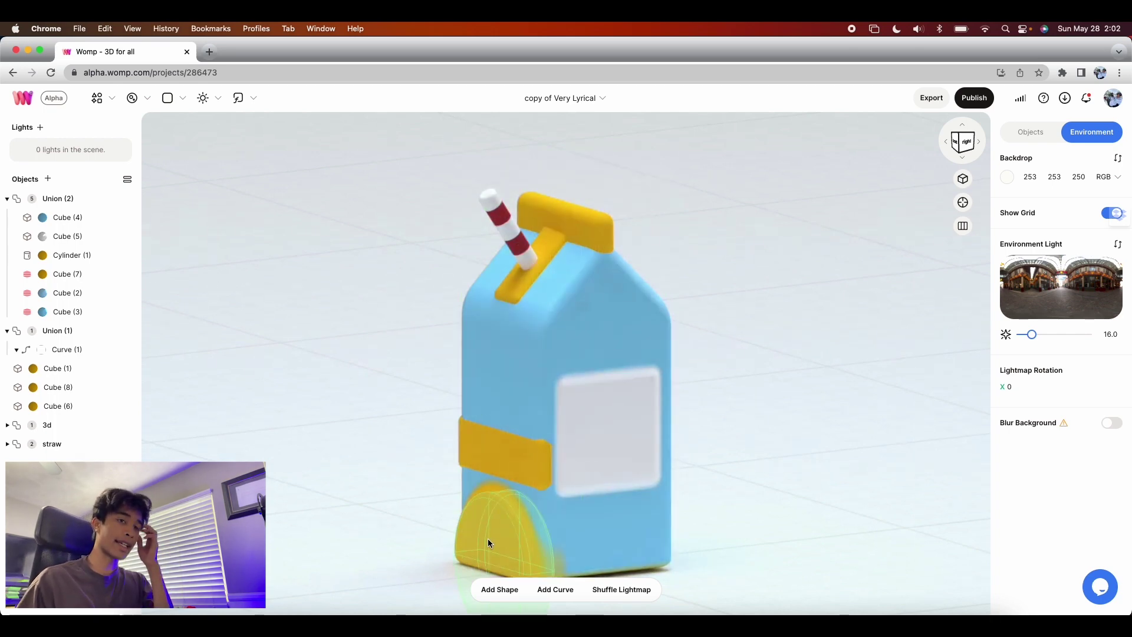
pyautogui.moveTo(498, 540); pyautogui.dragTo(508, 431)
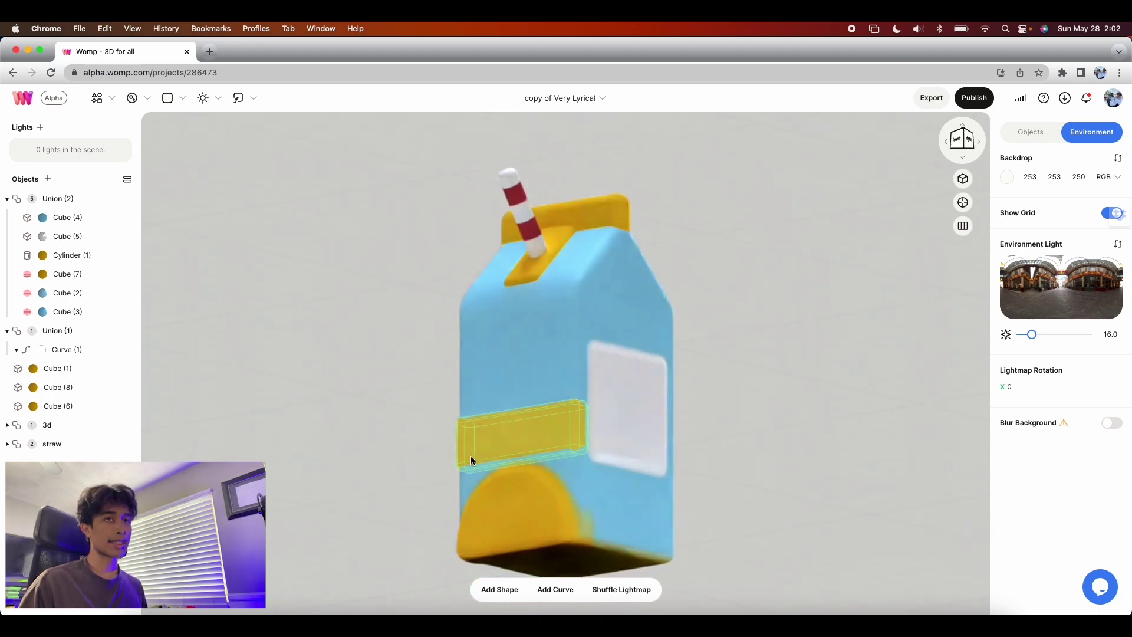
pyautogui.click(620, 393)
pyautogui.moveTo(669, 401)
pyautogui.mouseDown()
pyautogui.moveTo(712, 395)
pyautogui.moveTo(689, 401)
pyautogui.mouseUp()
pyautogui.press('super+z')
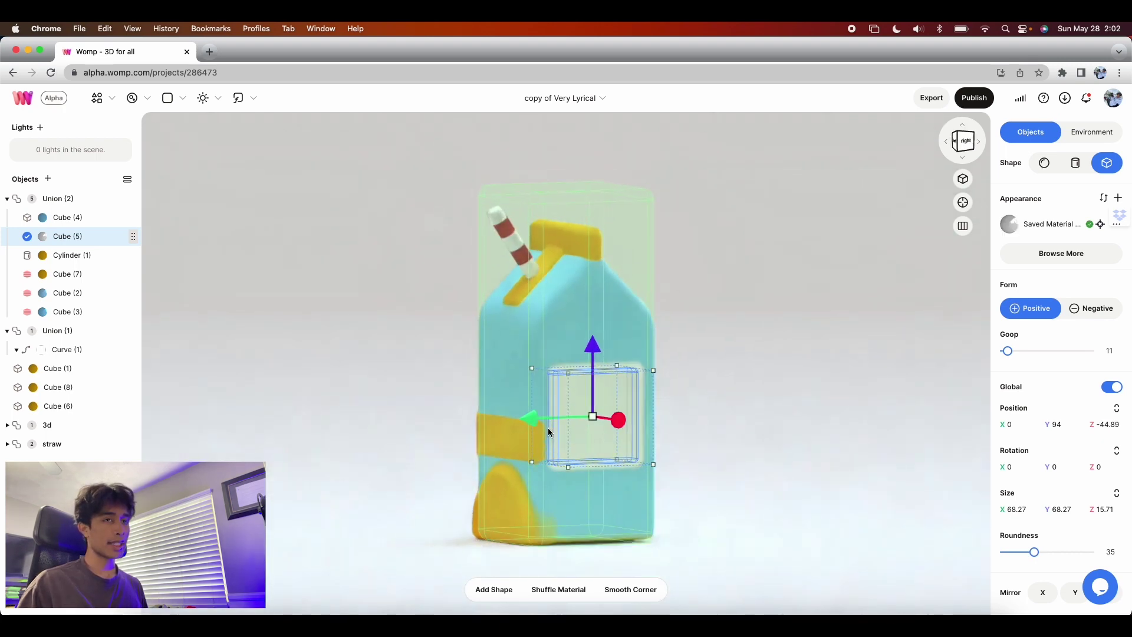
pyautogui.click(320, 433)
pyautogui.press('t')
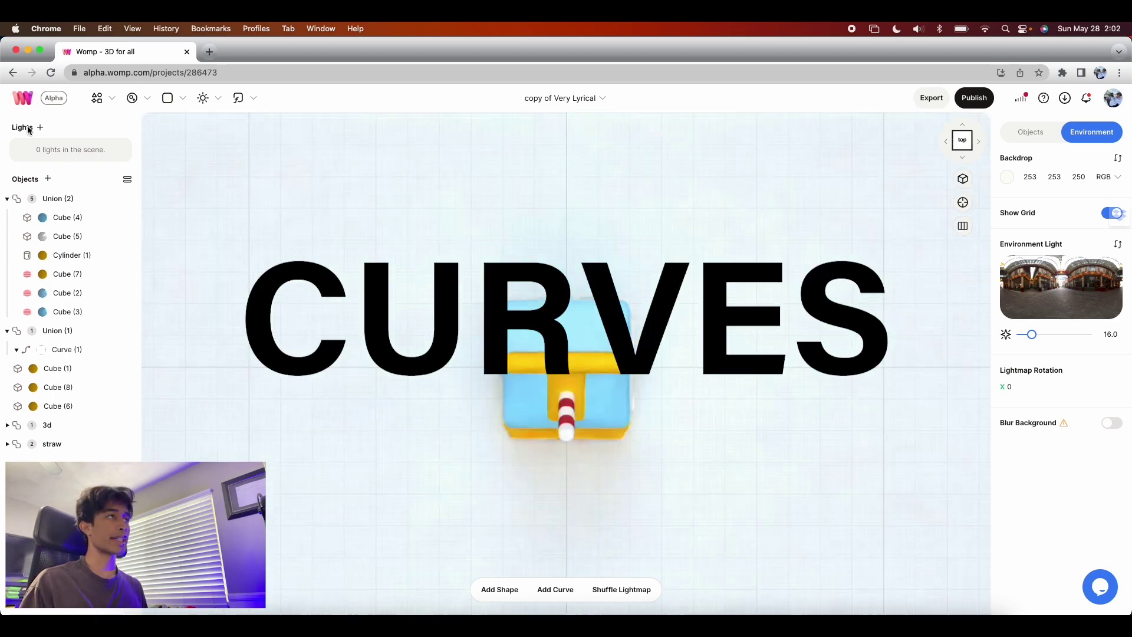
# Add a new curve left of the carton and delete its second point
pyautogui.click(46, 179)
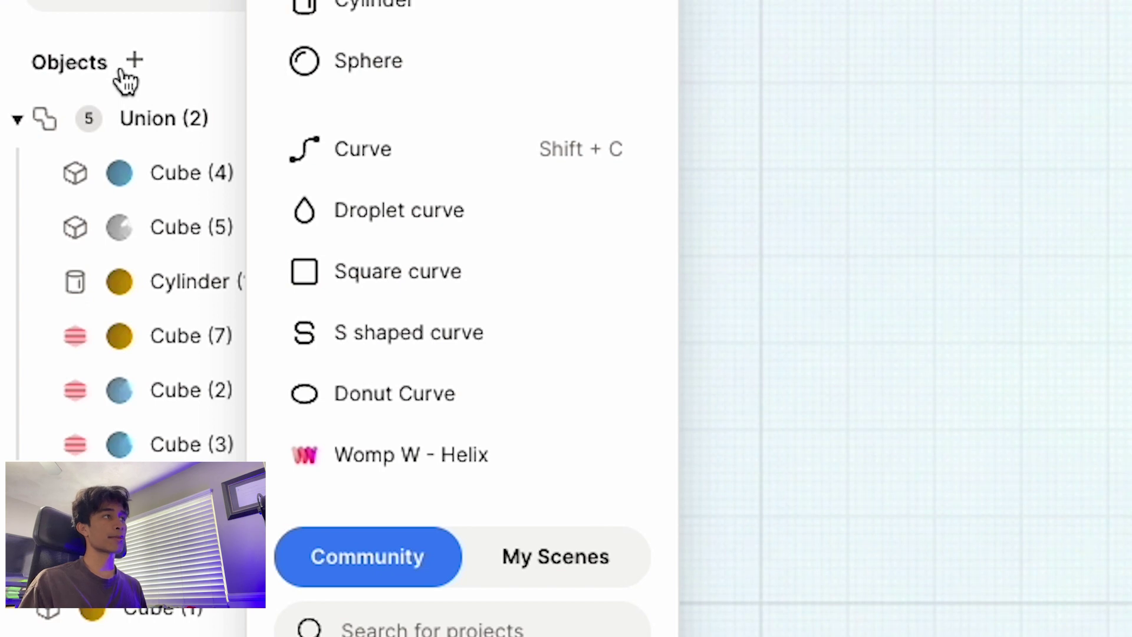
pyautogui.click(355, 148)
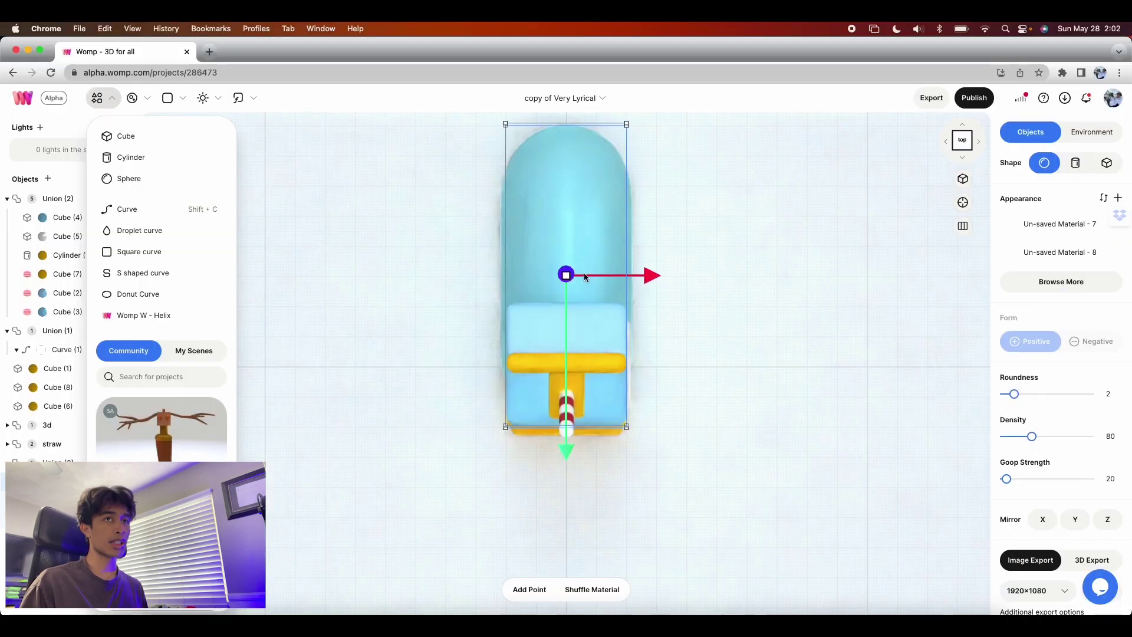
pyautogui.moveTo(565, 275); pyautogui.dragTo(330, 272)
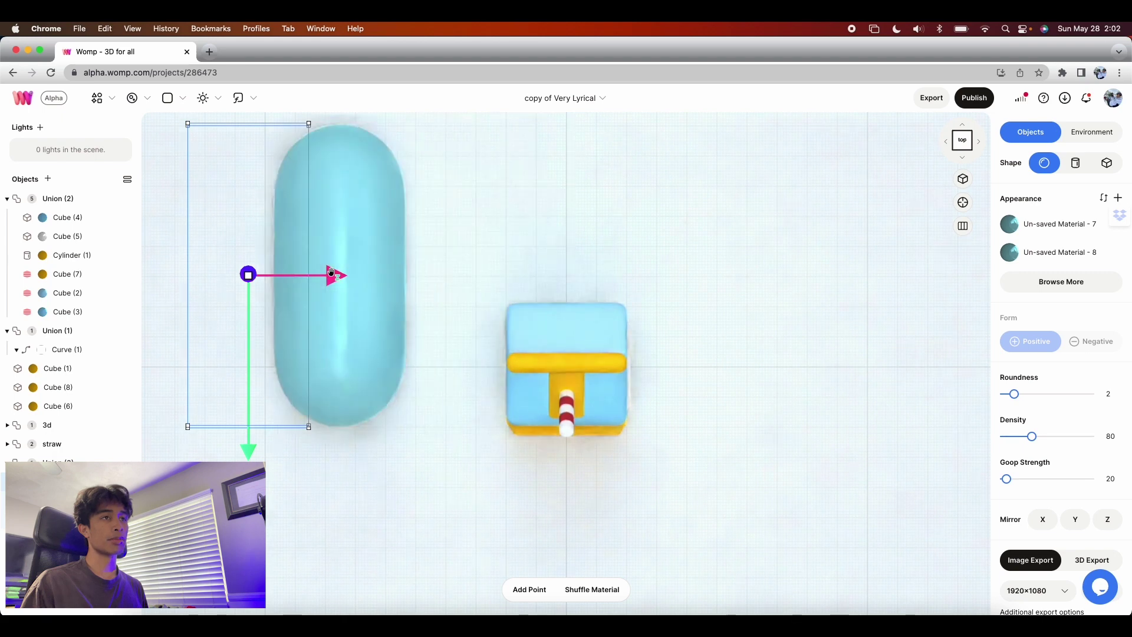
pyautogui.click(75, 519)
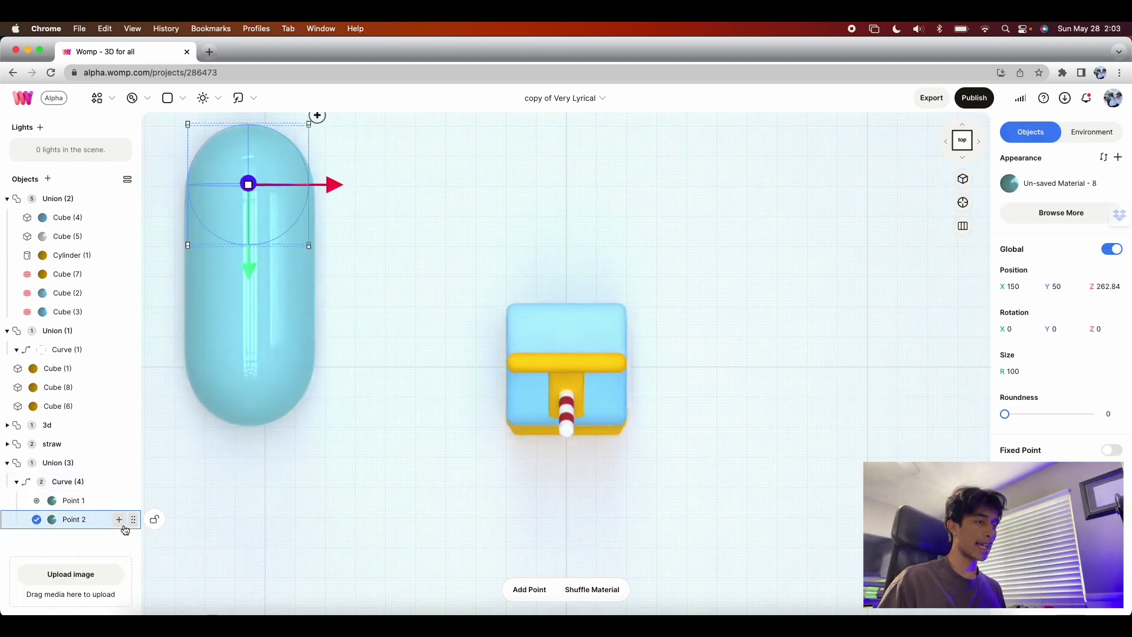
pyautogui.press('Delete')
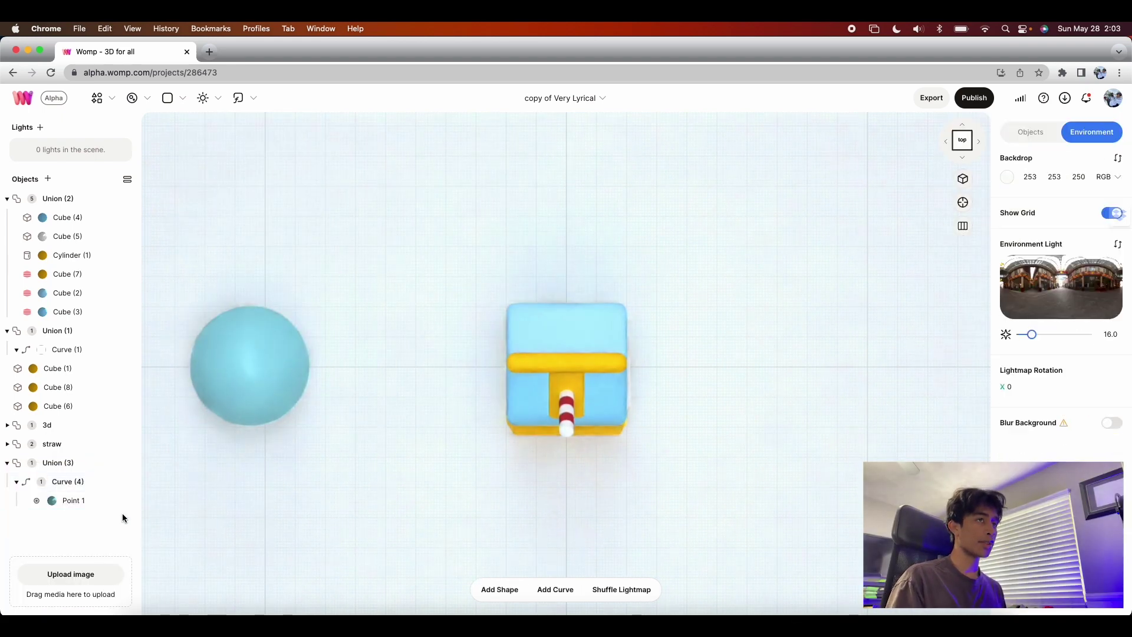
# Make the curve's sphere white and shrink it to radius 60.32
pyautogui.click(68, 482)
pyautogui.click(1010, 222)
pyautogui.click(968, 332)
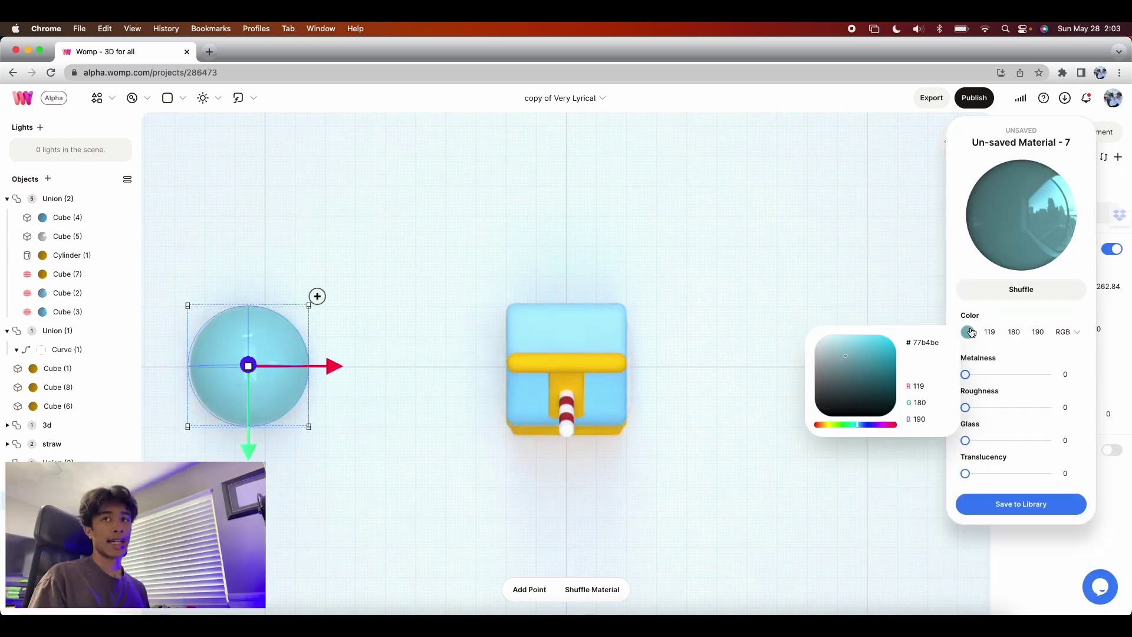
pyautogui.click(791, 327)
pyautogui.click(274, 356)
pyautogui.moveTo(274, 356); pyautogui.dragTo(313, 358)
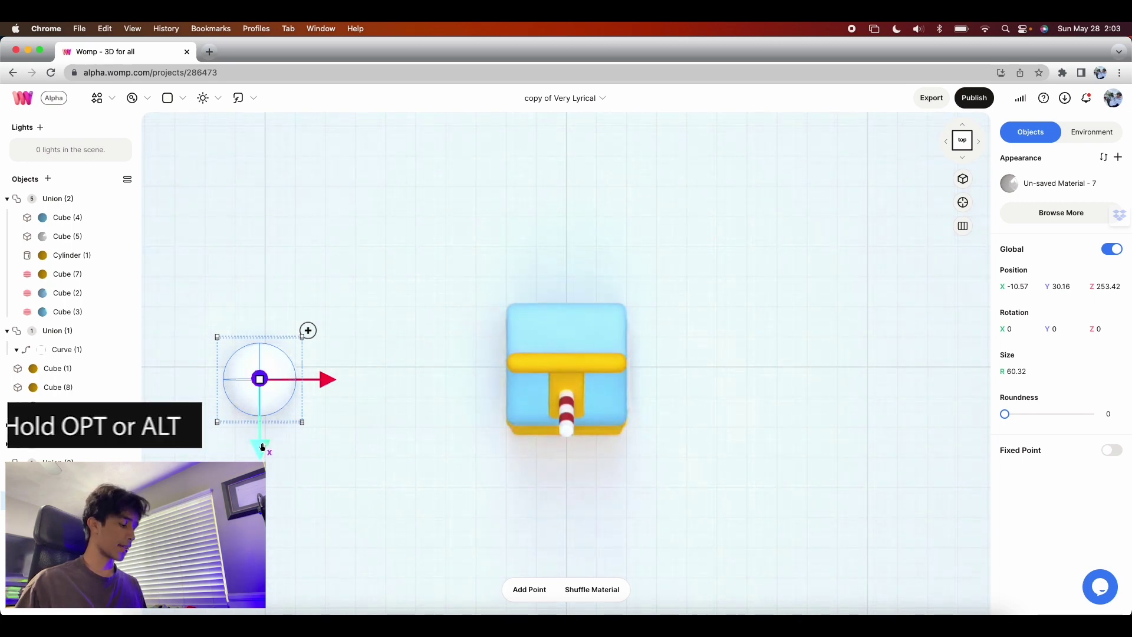
# Duplicate the curve's points up, right, down and back to form a D shape
pyautogui.keyDown('alt'); pyautogui.moveTo(263, 446); pyautogui.dragTo(263, 256); pyautogui.keyUp('alt')
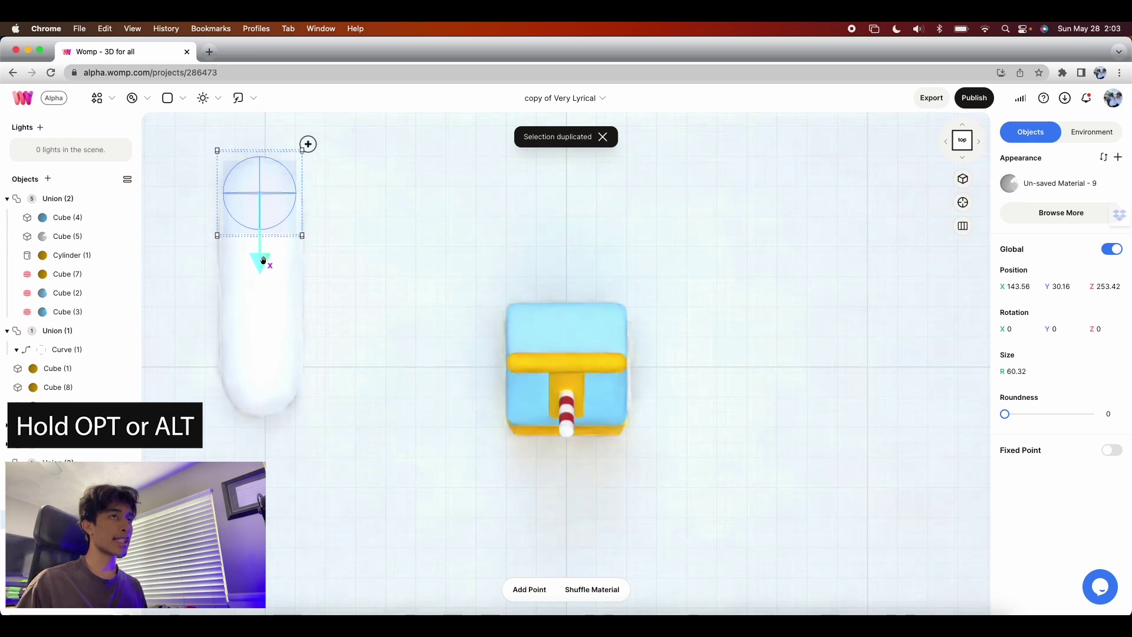
pyautogui.keyDown('alt'); pyautogui.moveTo(326, 190); pyautogui.dragTo(466, 190); pyautogui.keyUp('alt')
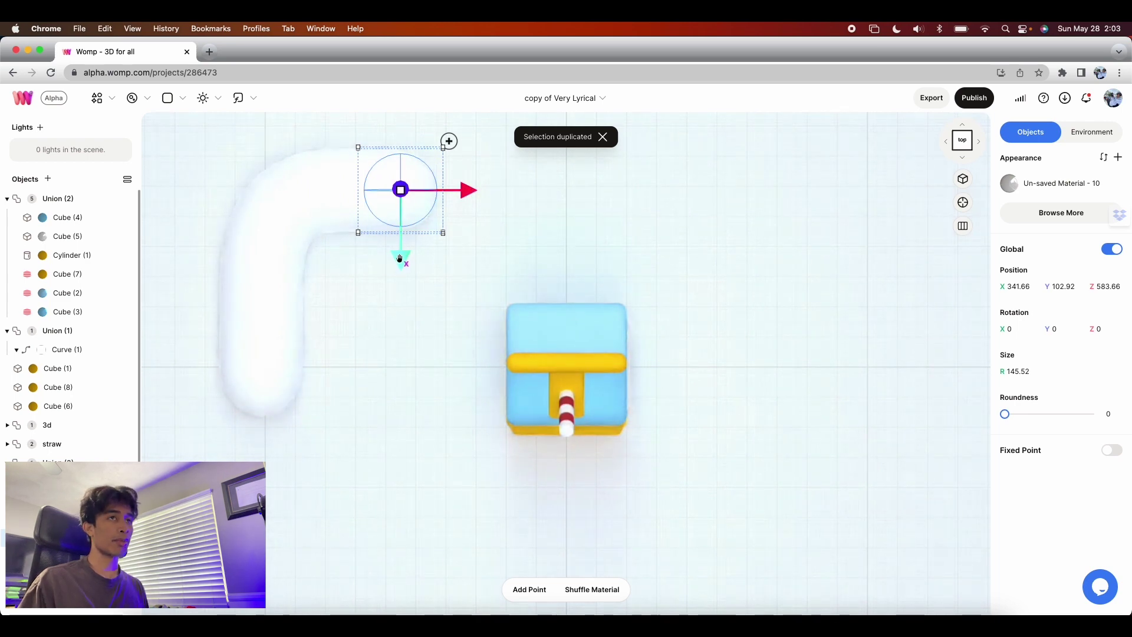
pyautogui.keyDown('alt'); pyautogui.moveTo(400, 258); pyautogui.dragTo(400, 444); pyautogui.keyUp('alt')
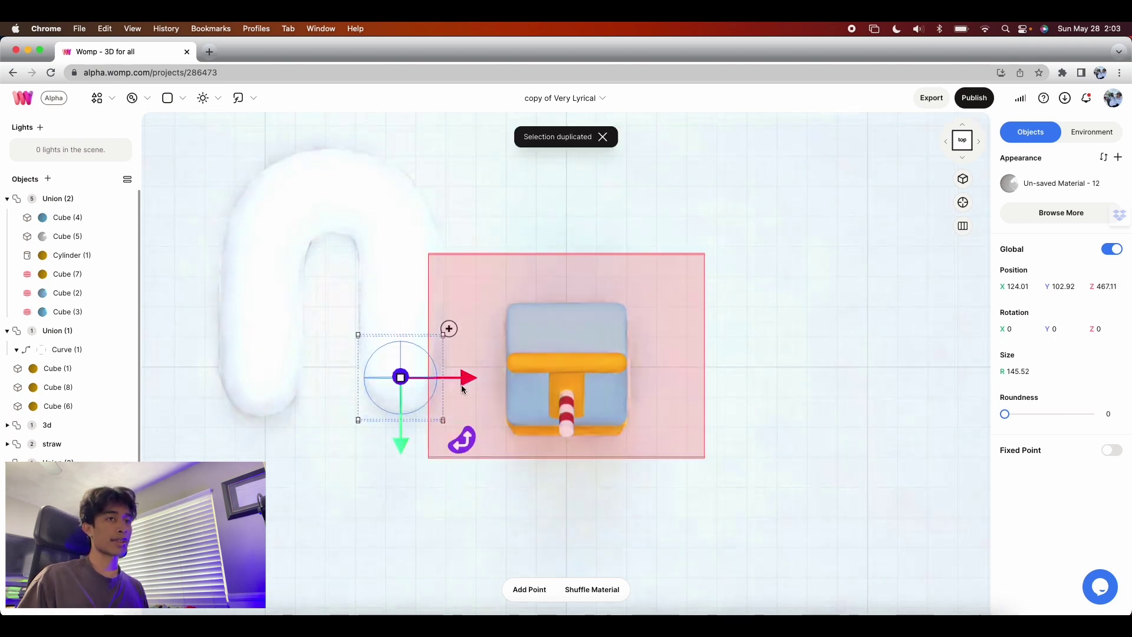
pyautogui.moveTo(468, 378); pyautogui.dragTo(329, 375)
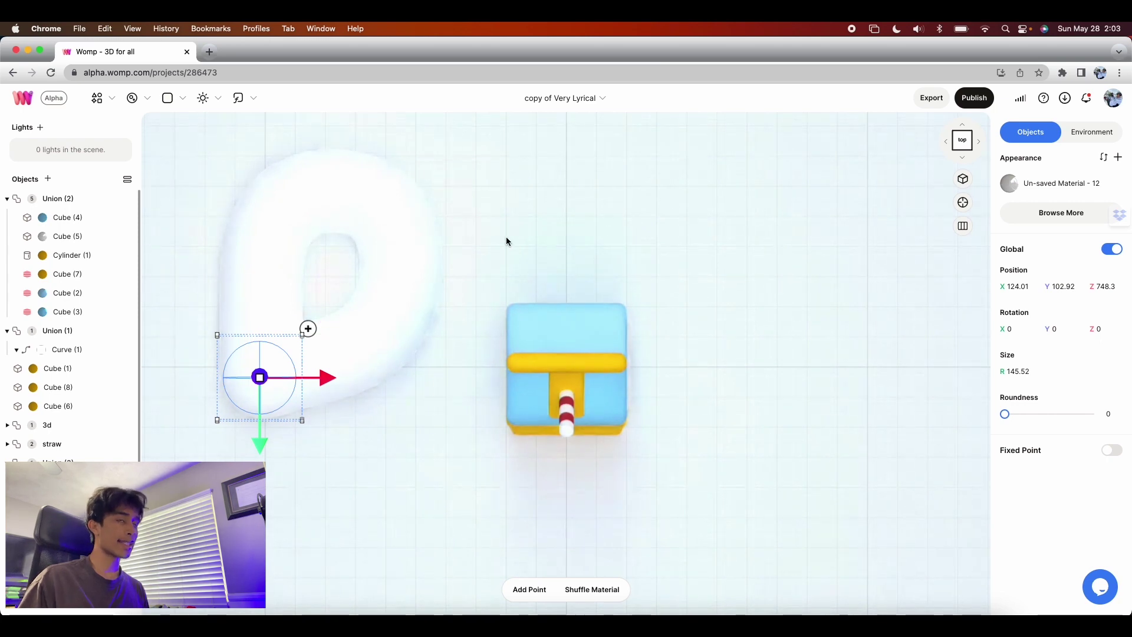
pyautogui.click(350, 269)
pyautogui.click(372, 192)
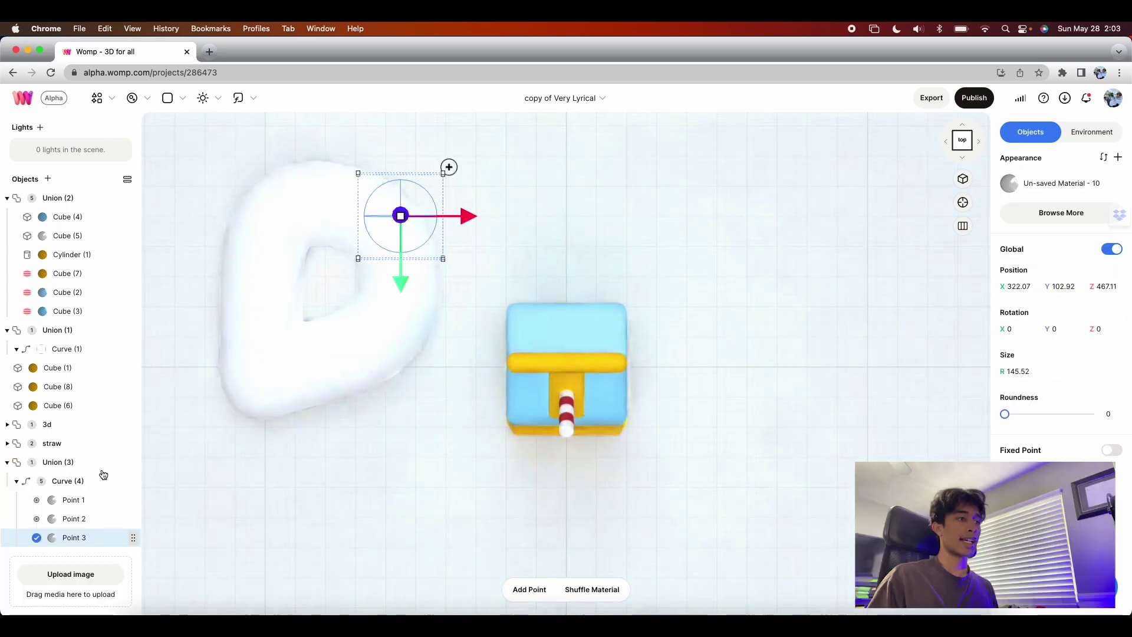
pyautogui.click(66, 461)
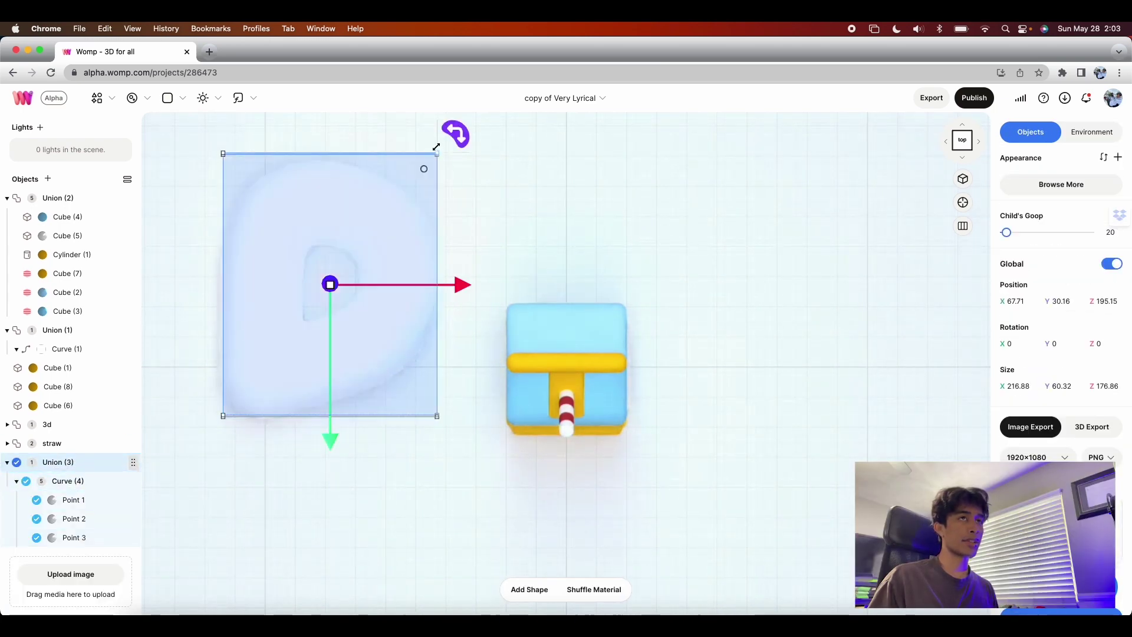
# Shrink the D curve group Union (3) to a tiny size and move it aside
pyautogui.moveTo(430, 157); pyautogui.dragTo(260, 351)
pyautogui.moveTo(410, 357); pyautogui.dragTo(295, 225)
pyautogui.moveTo(317, 354); pyautogui.dragTo(190, 424)
# Nudge the white 3d letters into place on the carton's front
pyautogui.click(507, 389)
pyautogui.moveTo(484, 417); pyautogui.dragTo(480, 414)
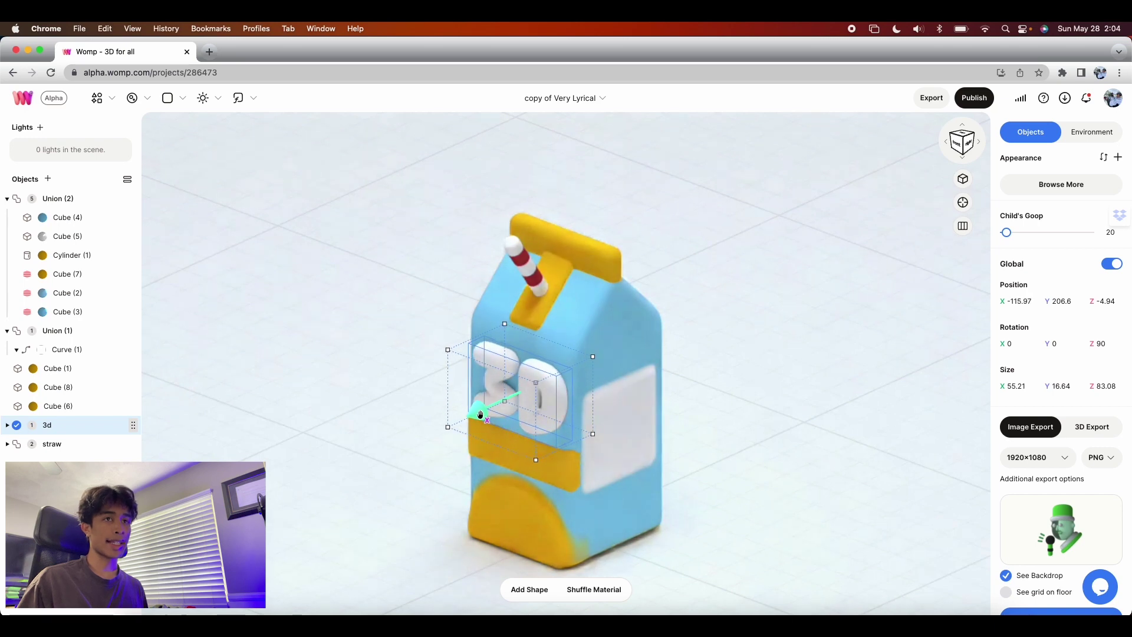
pyautogui.click(863, 398)
pyautogui.moveTo(778, 332); pyautogui.dragTo(714, 415)
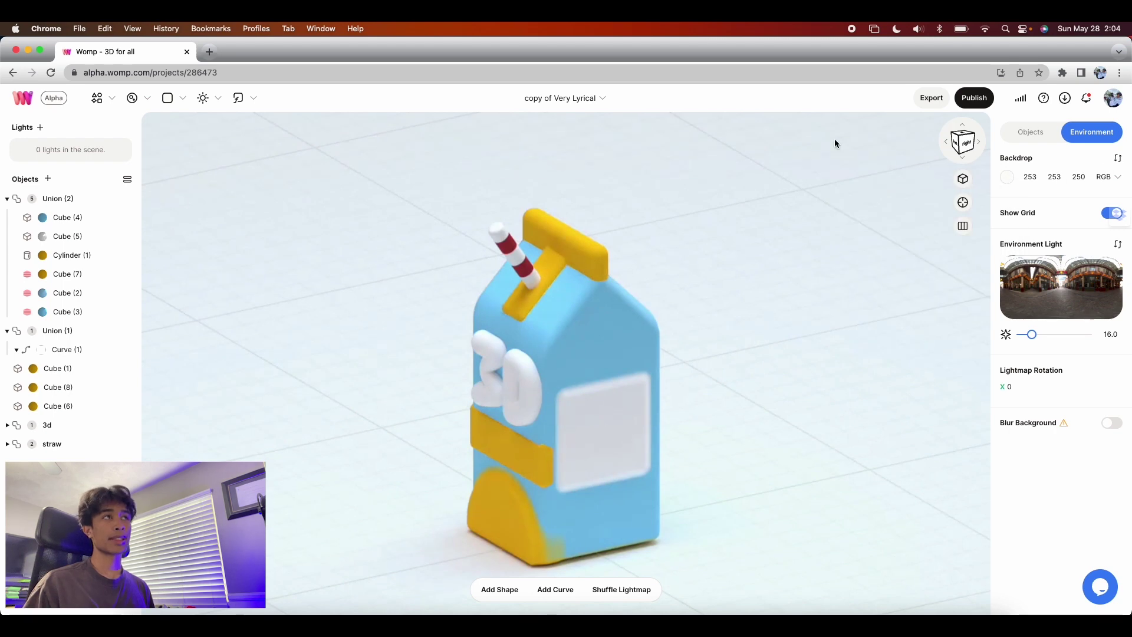
pyautogui.click(168, 101)
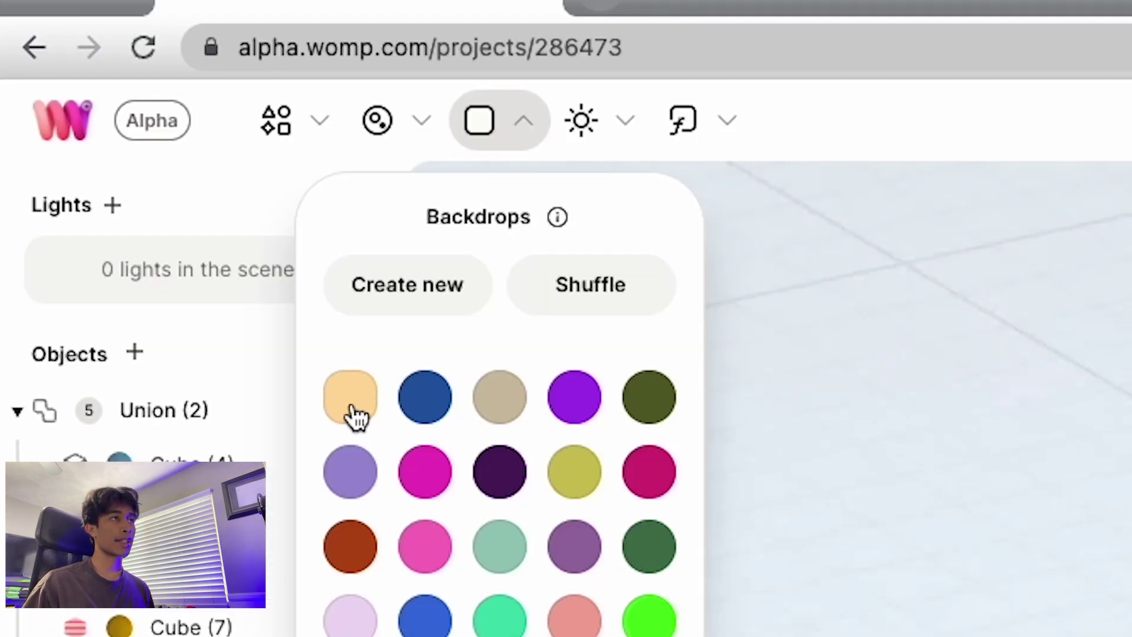
# Set the backdrop to peach (RGB 255, 218, 158) and hide the floor grid
pyautogui.click(351, 413)
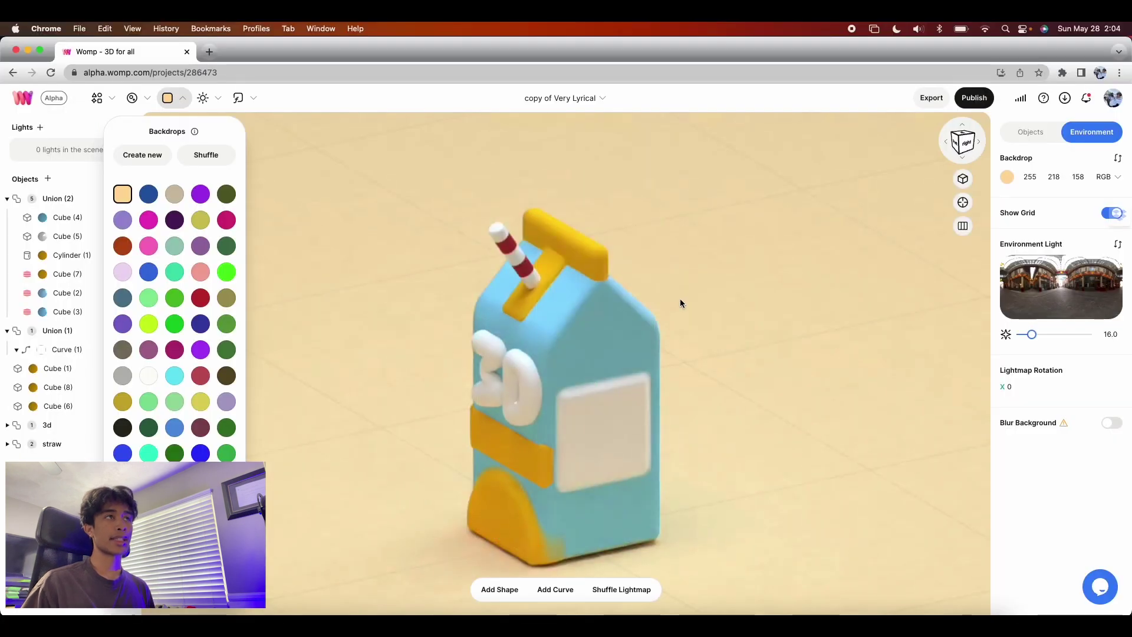
pyautogui.click(1106, 214)
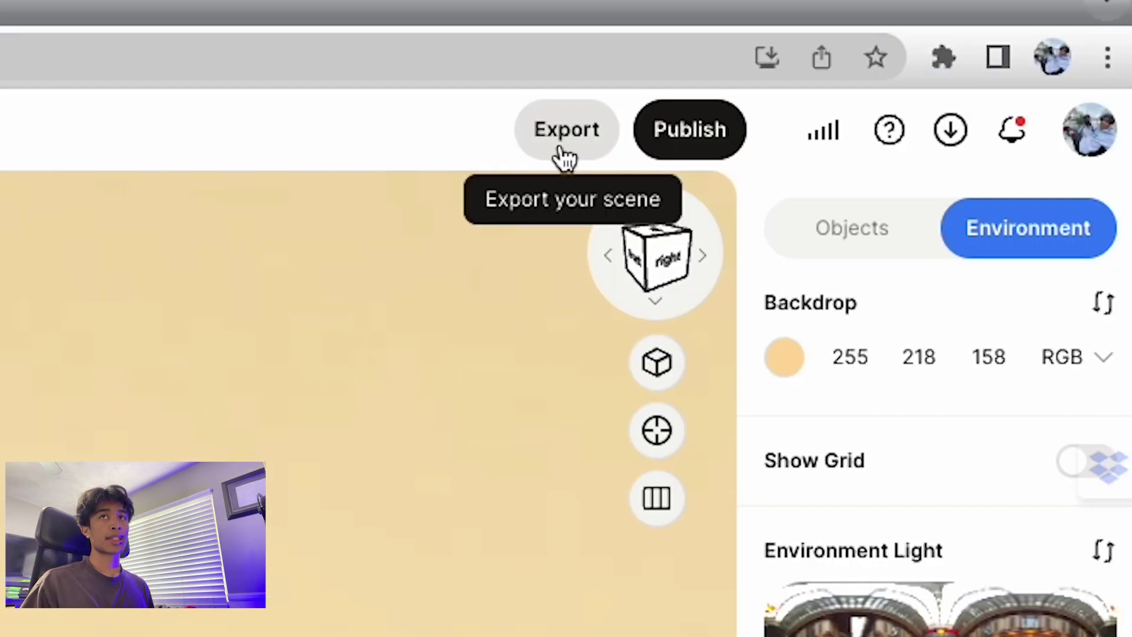
pyautogui.click(930, 102)
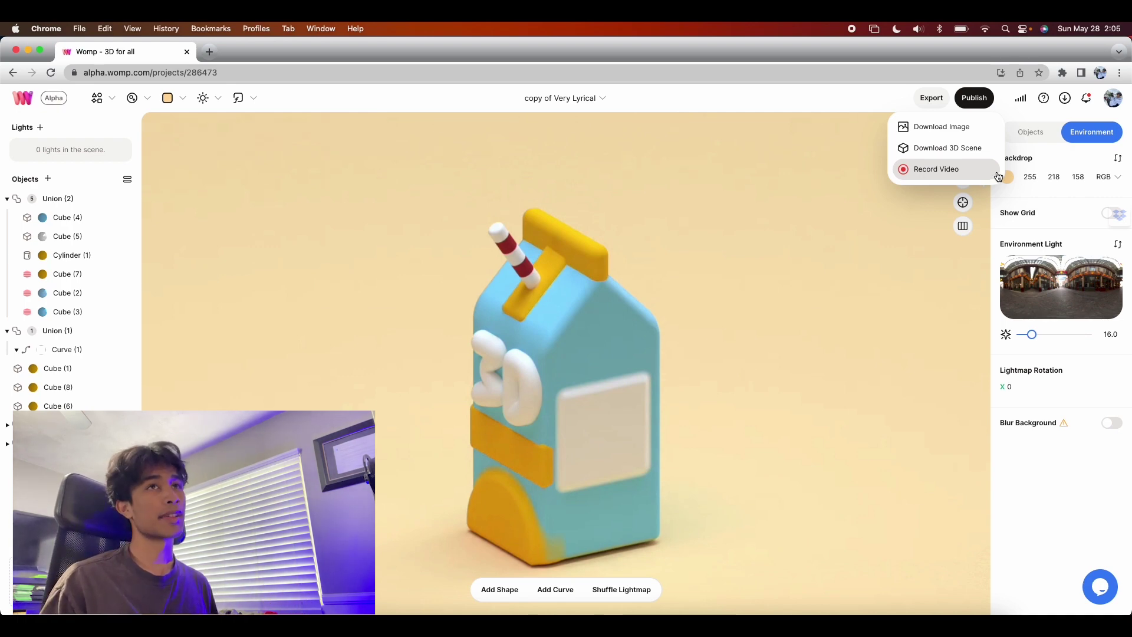
# Record a video of the carton, export it as MP4, and switch the backdrop to bright green
pyautogui.click(912, 169)
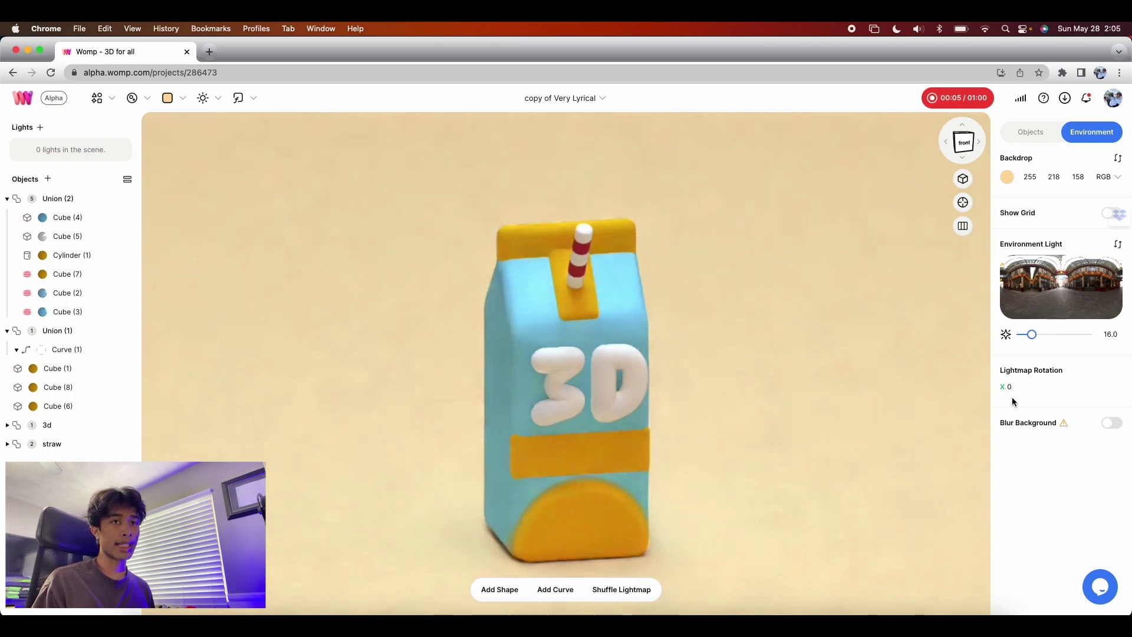
pyautogui.click(957, 99)
pyautogui.click(475, 267)
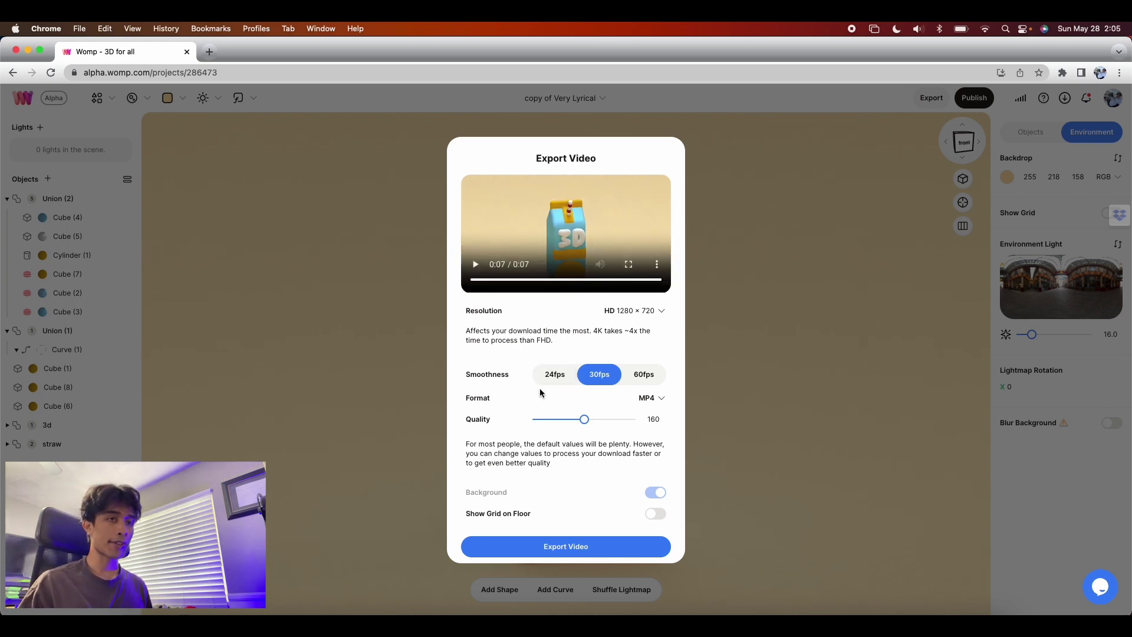
pyautogui.click(663, 399)
pyautogui.click(664, 398)
pyautogui.click(618, 547)
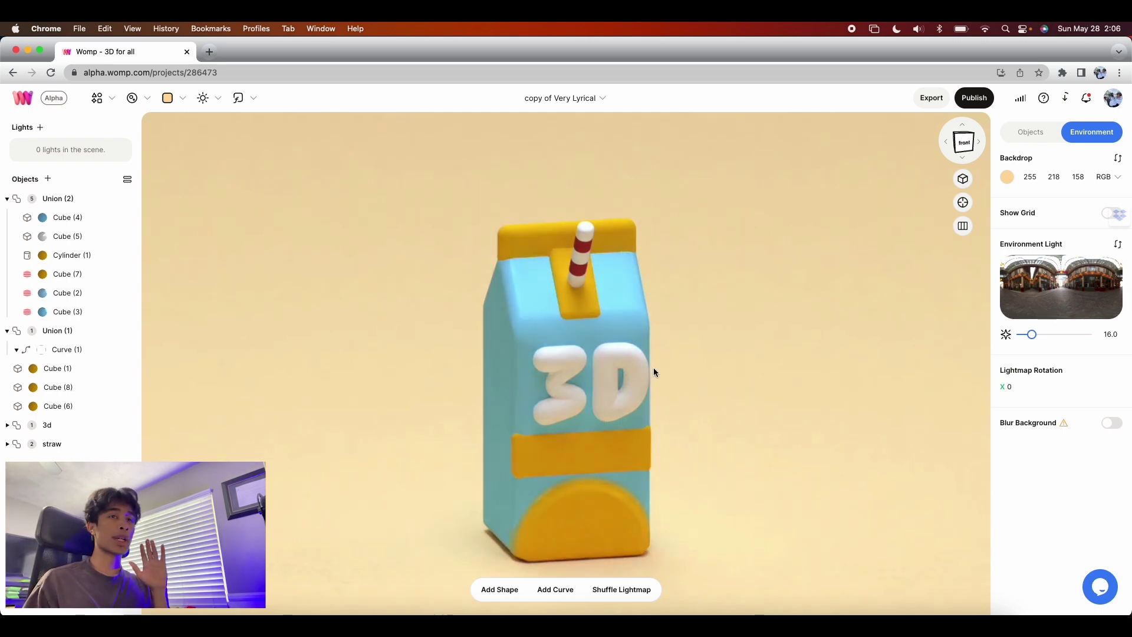
pyautogui.click(173, 99)
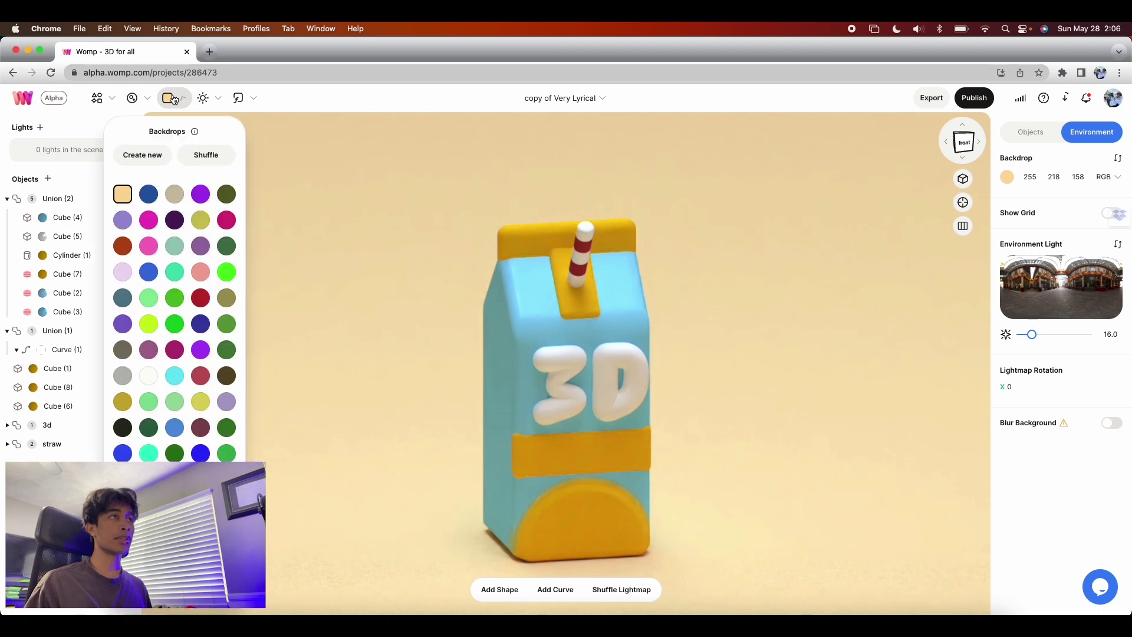
pyautogui.click(227, 272)
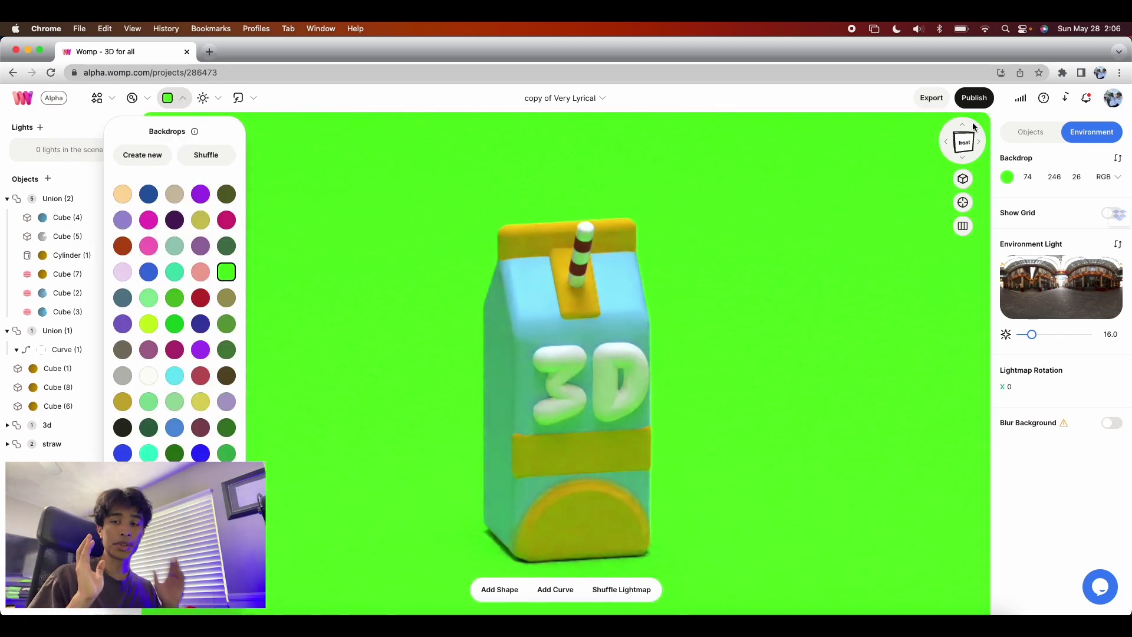